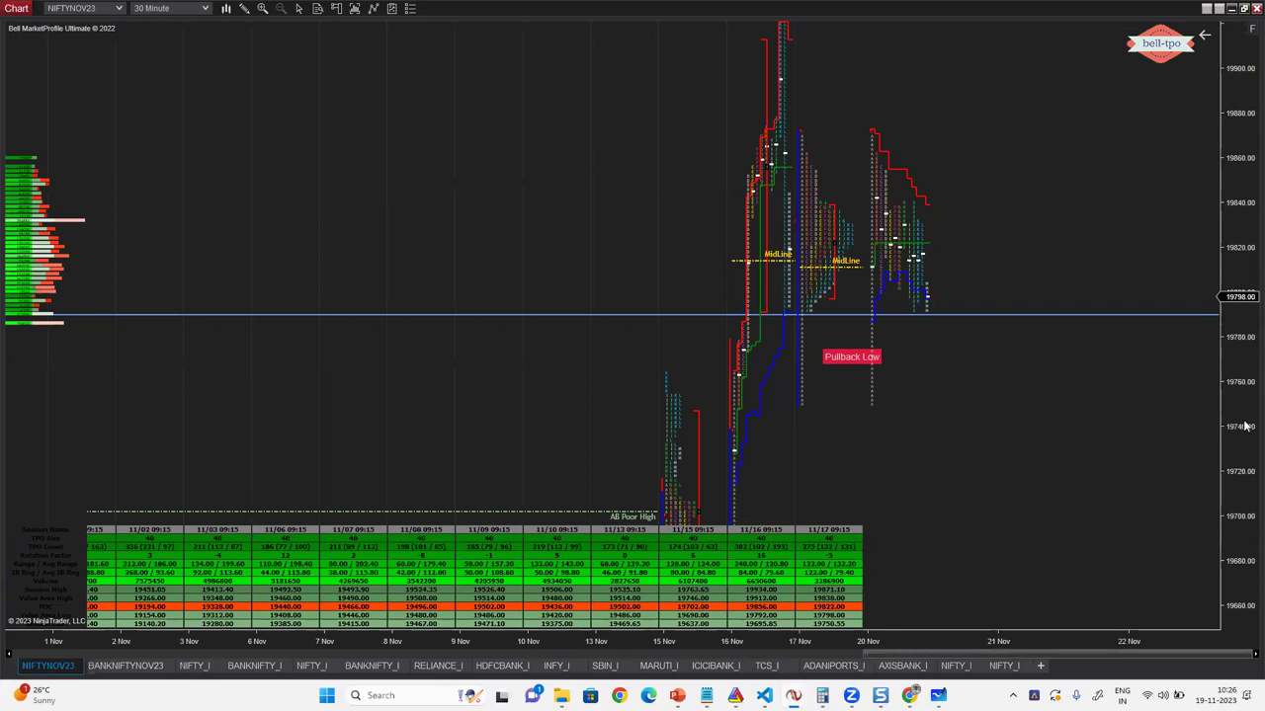
- Move the horizontal line at the pullback low down to about 19764, level with the 15 Nov session high
{"action": "left_click_drag", "start_coordinate": [1246, 409], "coordinate": [1244, 349]}
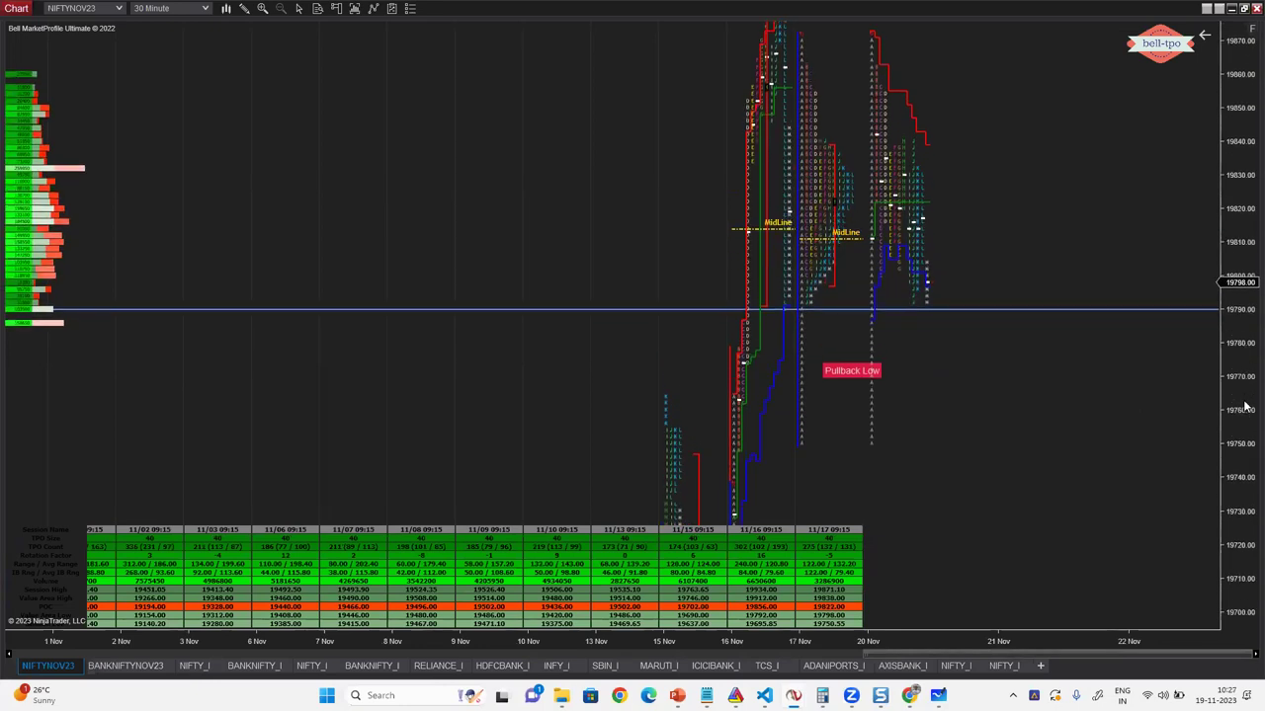
{"action": "right_click", "coordinate": [1245, 395]}
{"action": "left_click", "coordinate": [1245, 388]}
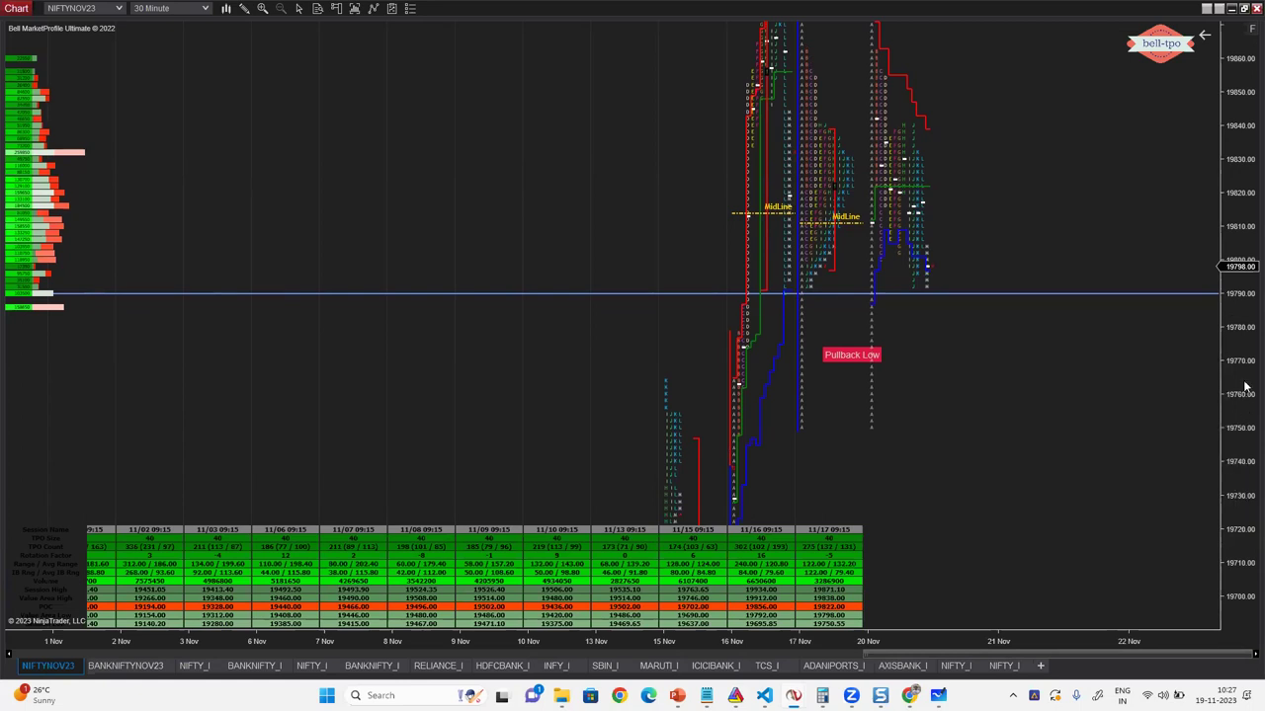
{"action": "left_click_drag", "start_coordinate": [1077, 296], "coordinate": [1076, 380]}
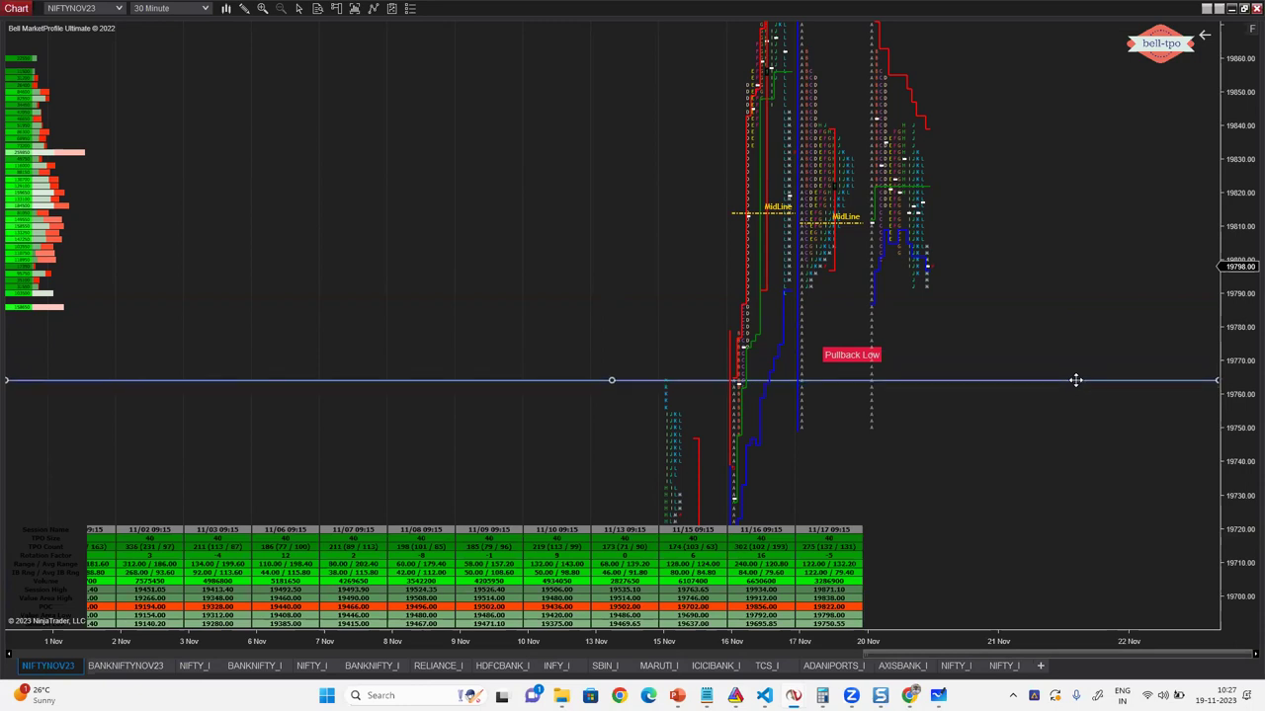
- Place the Pullback Low label under the horizontal line beside the 16 Nov profile and change its text to "Early Morning High"
{"action": "left_click_drag", "start_coordinate": [1241, 512], "coordinate": [1243, 394]}
{"action": "left_click_drag", "start_coordinate": [905, 635], "coordinate": [633, 650]}
{"action": "left_click_drag", "start_coordinate": [597, 375], "coordinate": [476, 436]}
{"action": "double_click", "coordinate": [477, 437]}
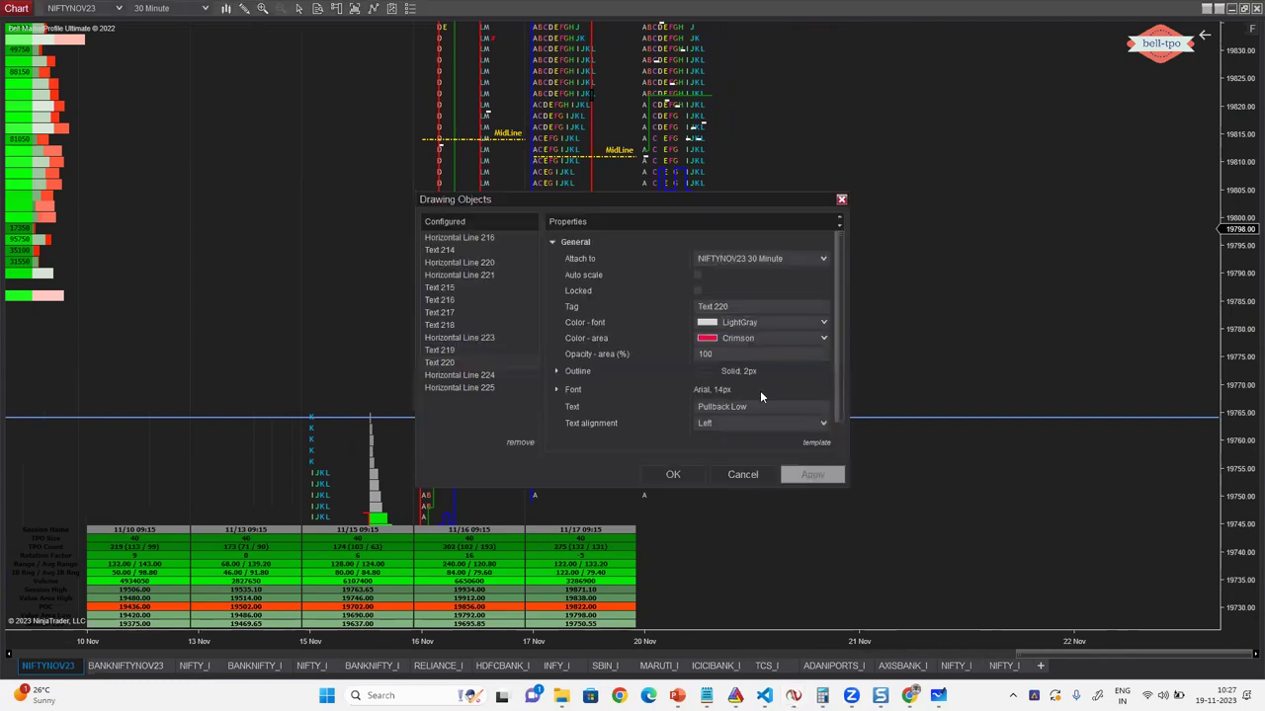
{"action": "left_click_drag", "start_coordinate": [756, 400], "coordinate": [586, 407]}
{"action": "type", "text": "Early Morning High"}
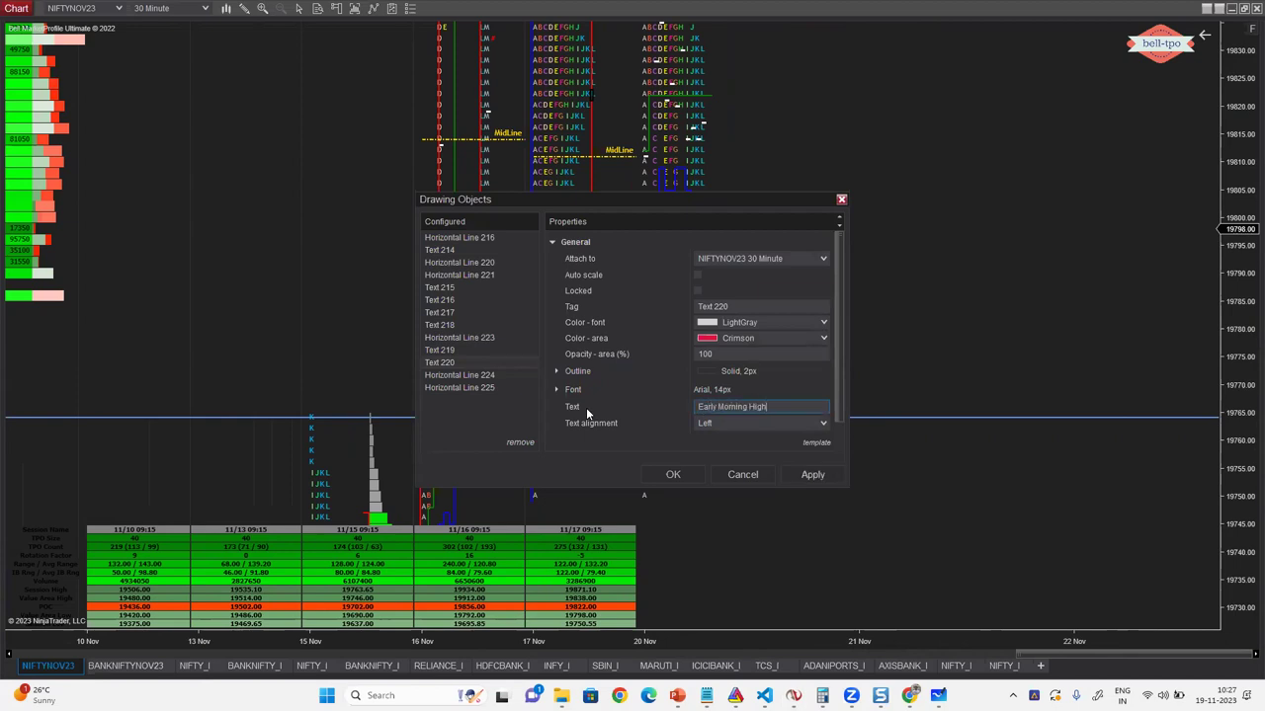
{"action": "left_click", "coordinate": [803, 476]}
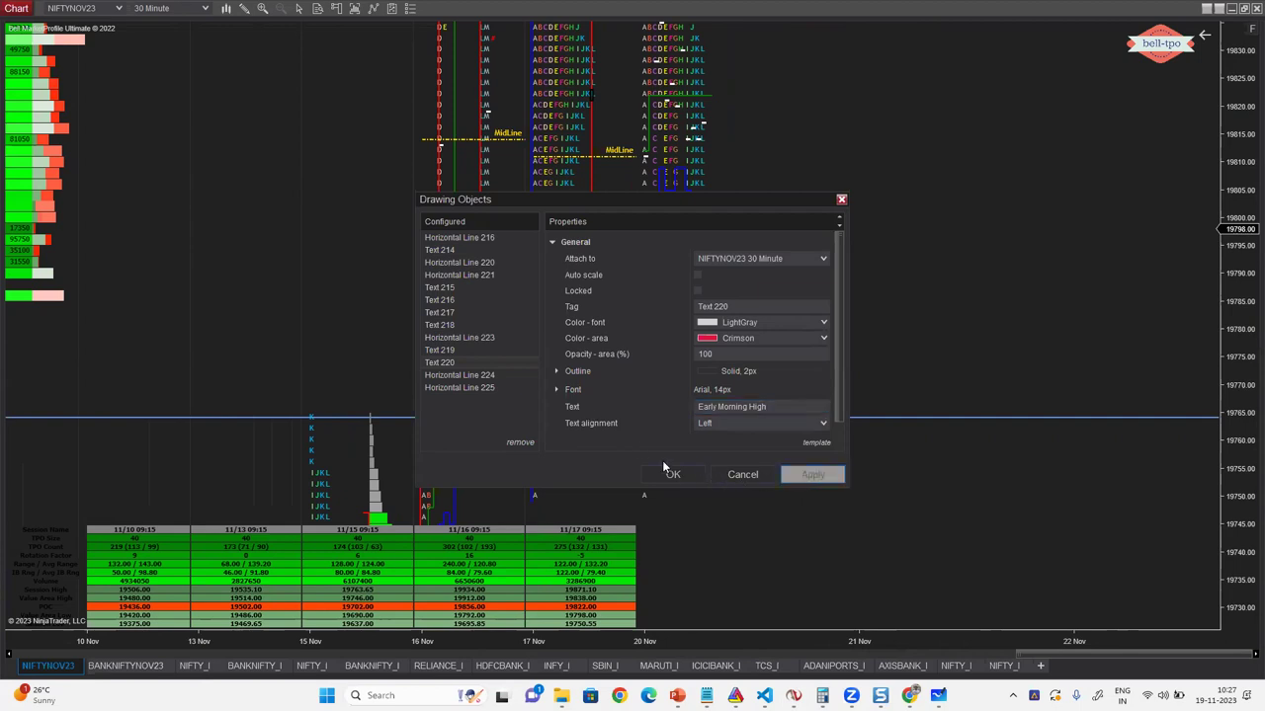
{"action": "left_click", "coordinate": [664, 475]}
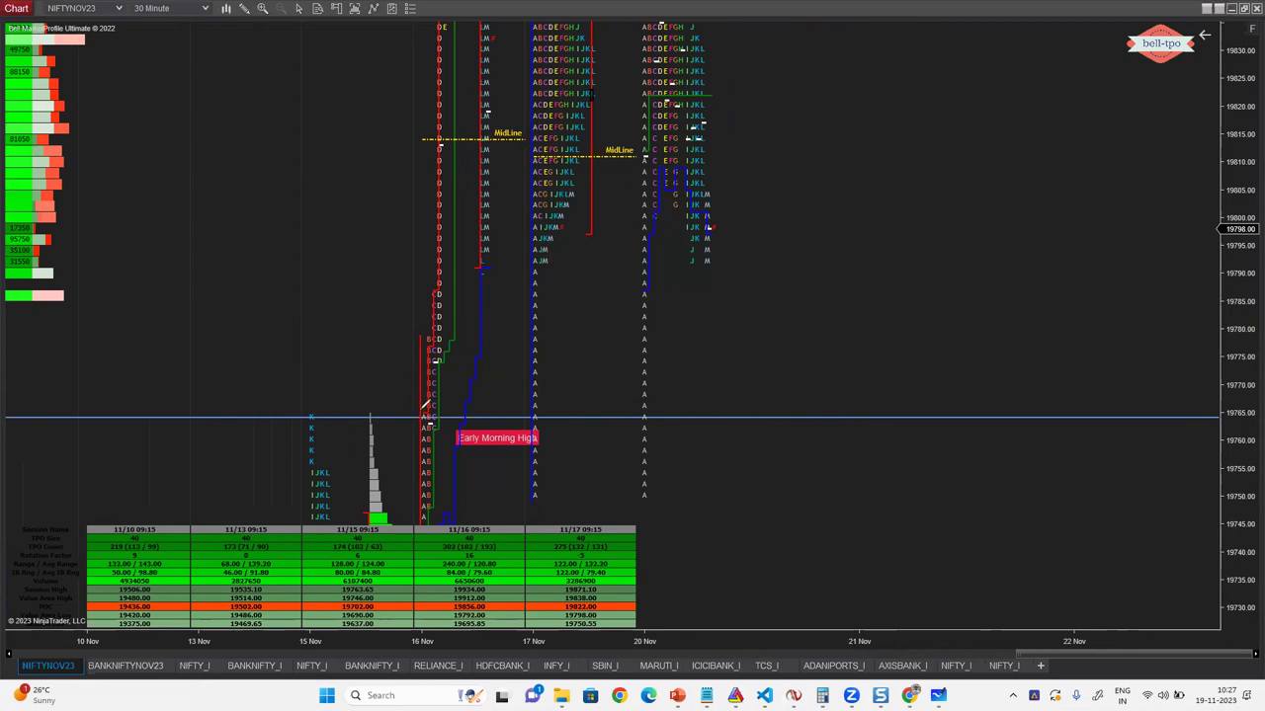
- Annotate the line with circles around the 15 and 16 Nov prints and two curved arrows falling back to it, and clear the ink
{"action": "left_click", "coordinate": [422, 411]}
{"action": "left_click", "coordinate": [308, 413]}
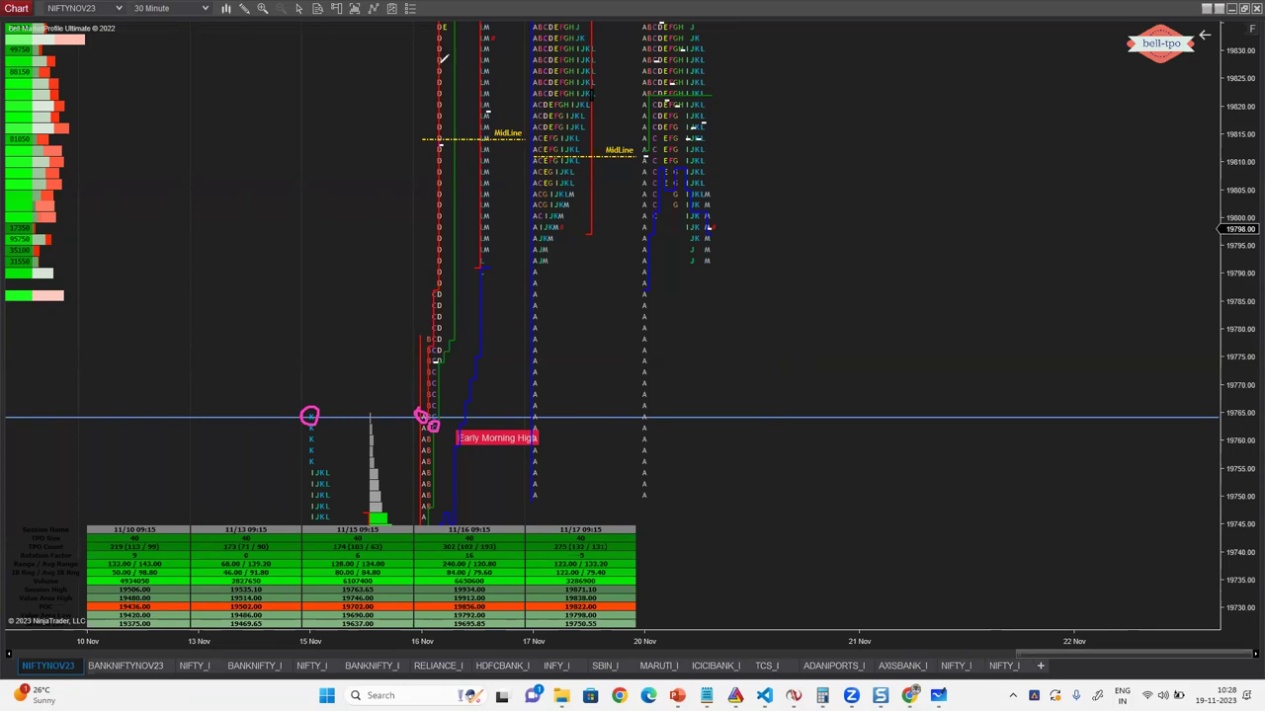
{"action": "mouse_move", "coordinate": [439, 52]}
{"action": "left_mouse_down"}
{"action": "mouse_move", "coordinate": [573, 292]}
{"action": "mouse_move", "coordinate": [599, 417]}
{"action": "left_mouse_up"}
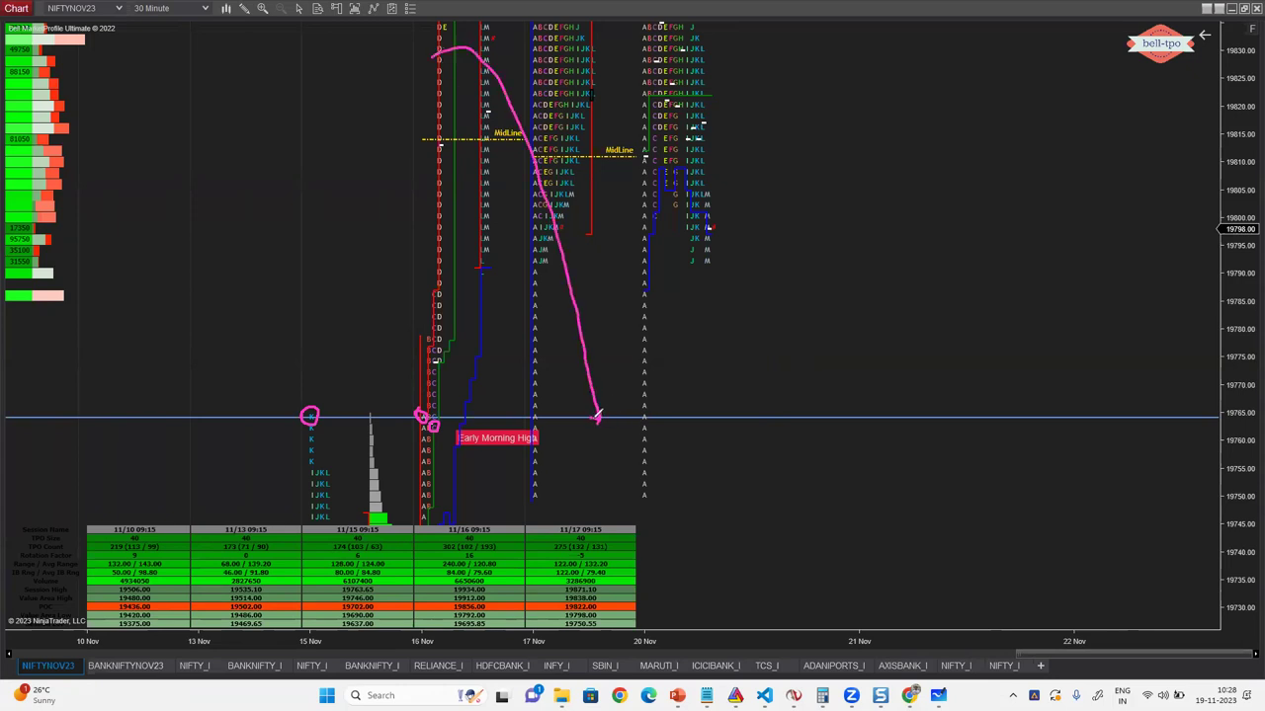
{"action": "left_click_drag", "start_coordinate": [596, 417], "coordinate": [607, 406]}
{"action": "mouse_move", "coordinate": [415, 407]}
{"action": "left_mouse_down"}
{"action": "mouse_move", "coordinate": [448, 10]}
{"action": "mouse_move", "coordinate": [475, 34]}
{"action": "mouse_move", "coordinate": [619, 413]}
{"action": "mouse_move", "coordinate": [628, 403]}
{"action": "left_mouse_up"}
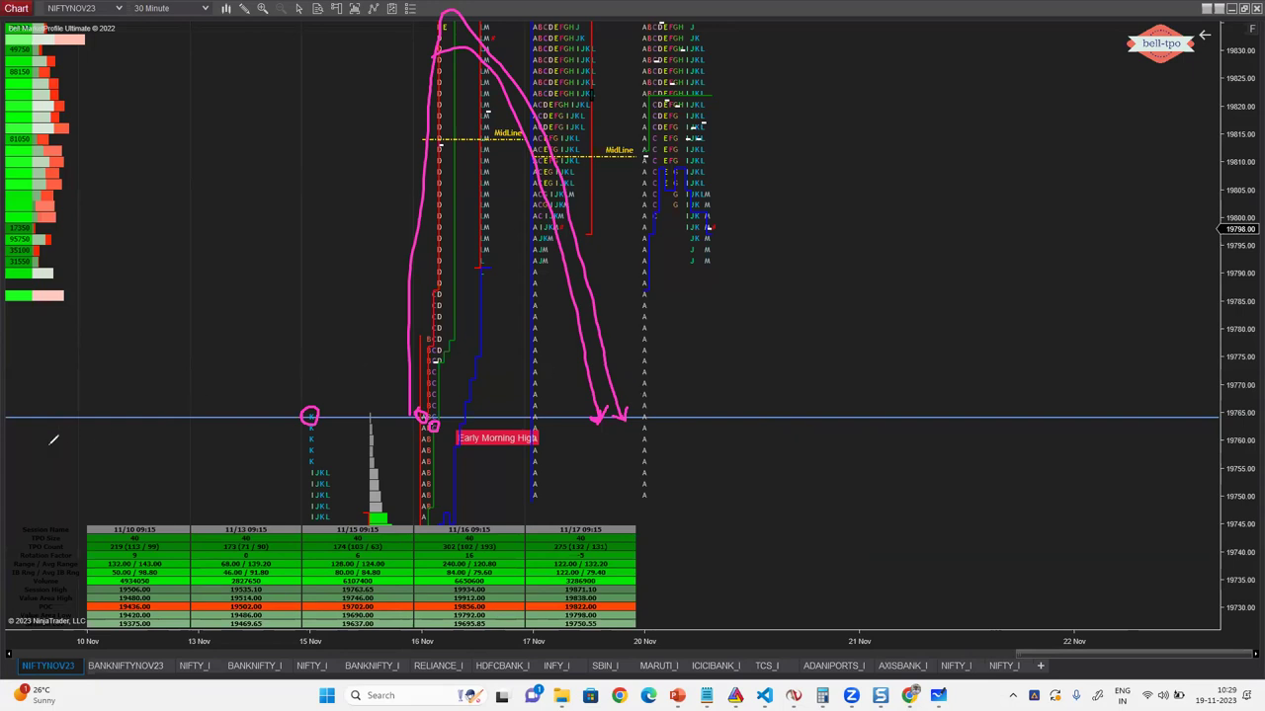
{"action": "key", "text": "e"}
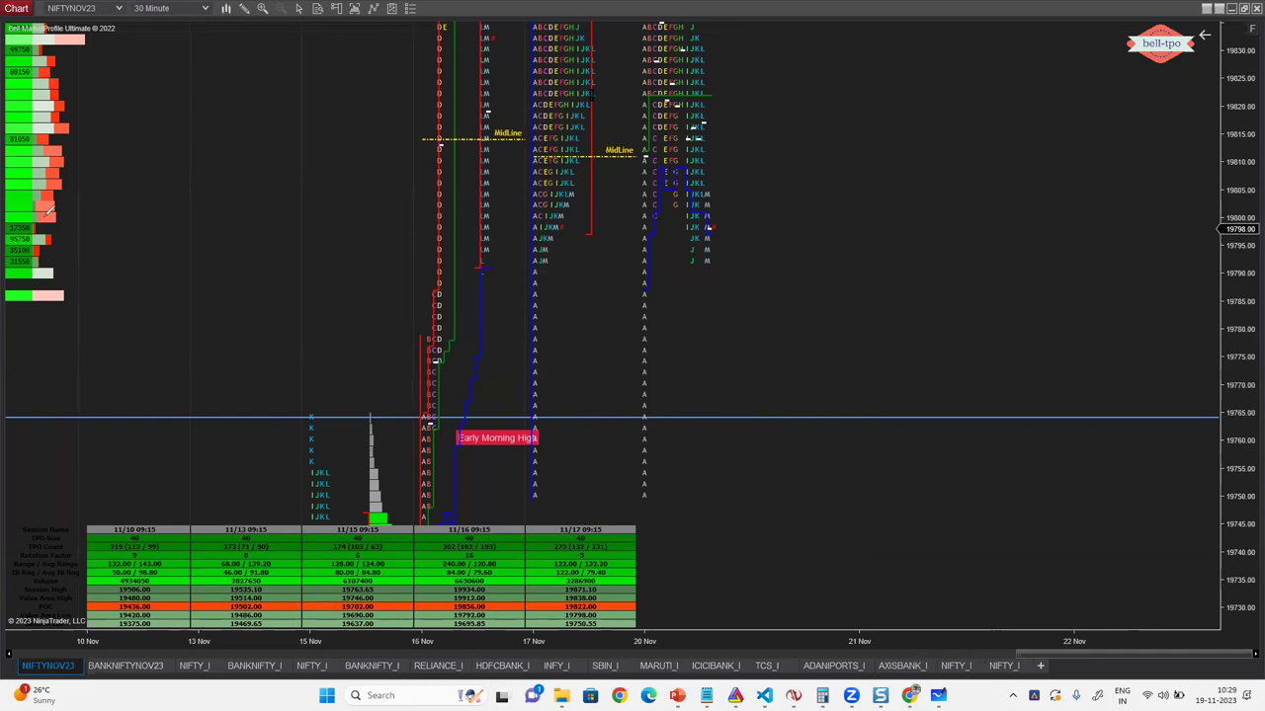
- Move the horizontal line up to about 19790 and circle the pullback lows beside it on the 16 Nov and 20 Nov profiles
{"action": "left_click", "coordinate": [696, 417]}
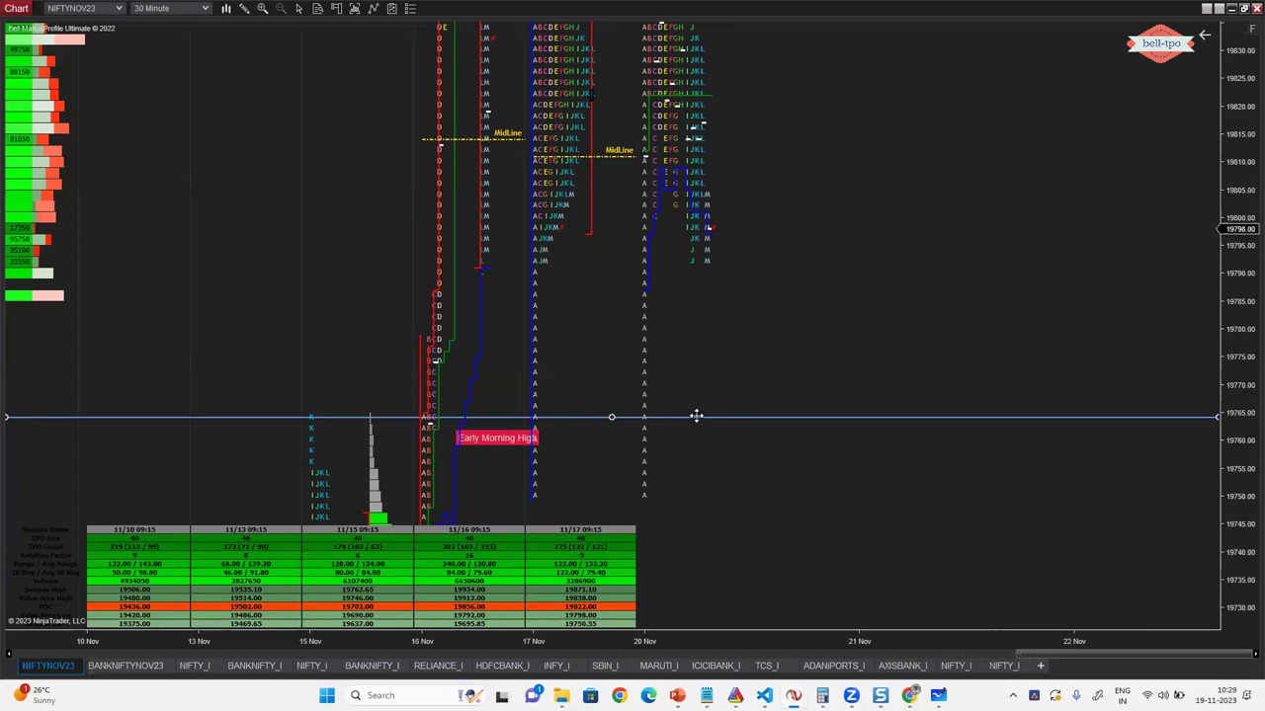
{"action": "left_click_drag", "start_coordinate": [697, 416], "coordinate": [779, 269]}
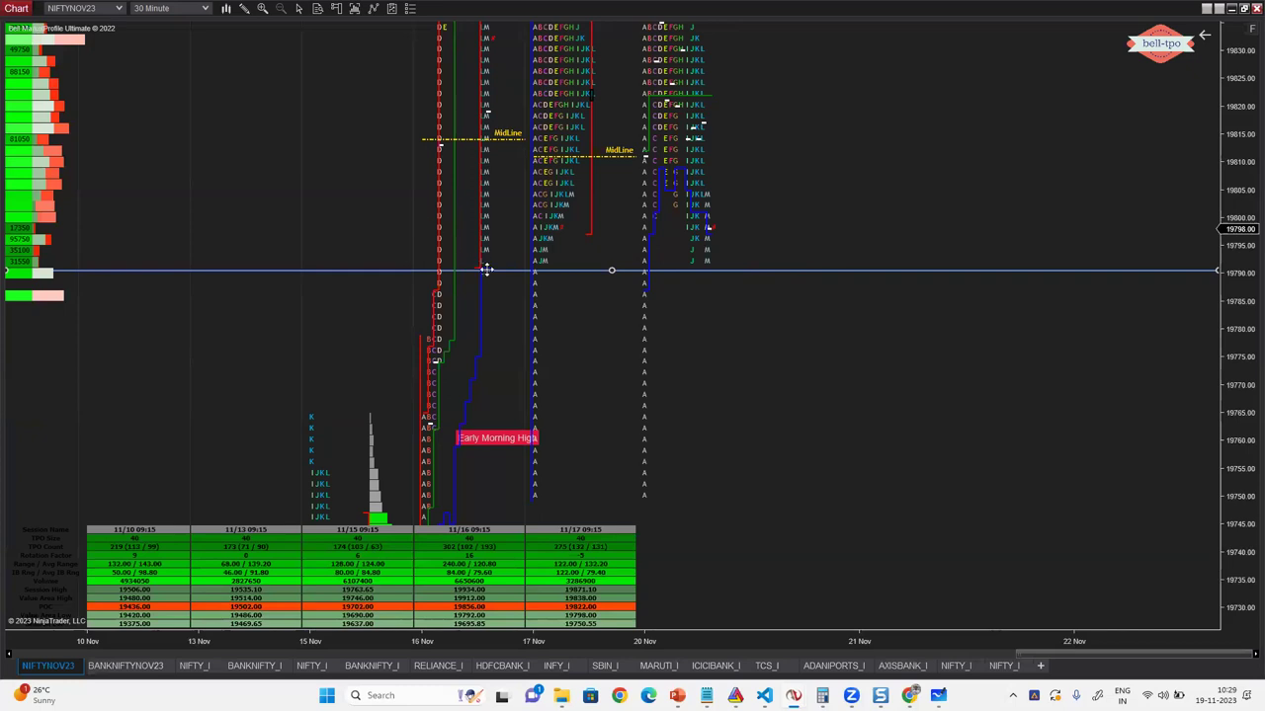
{"action": "left_click_drag", "start_coordinate": [1245, 388], "coordinate": [1244, 323]}
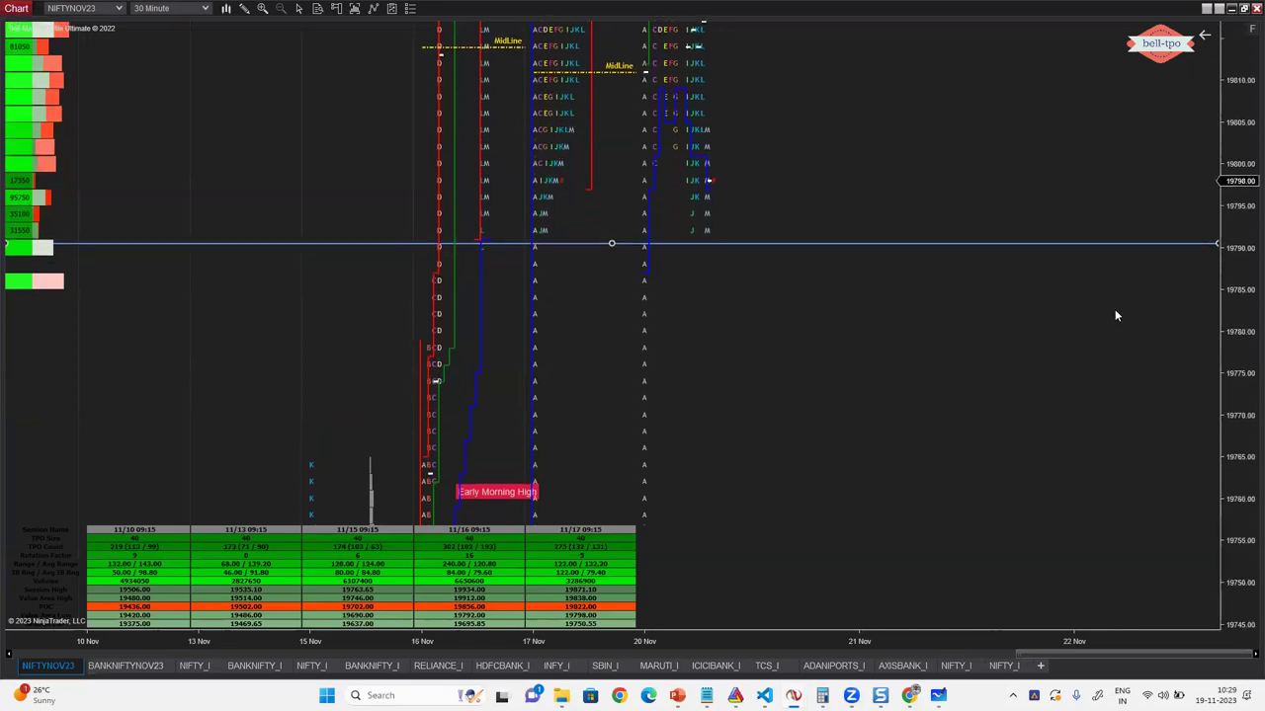
{"action": "left_click_drag", "start_coordinate": [876, 243], "coordinate": [875, 243]}
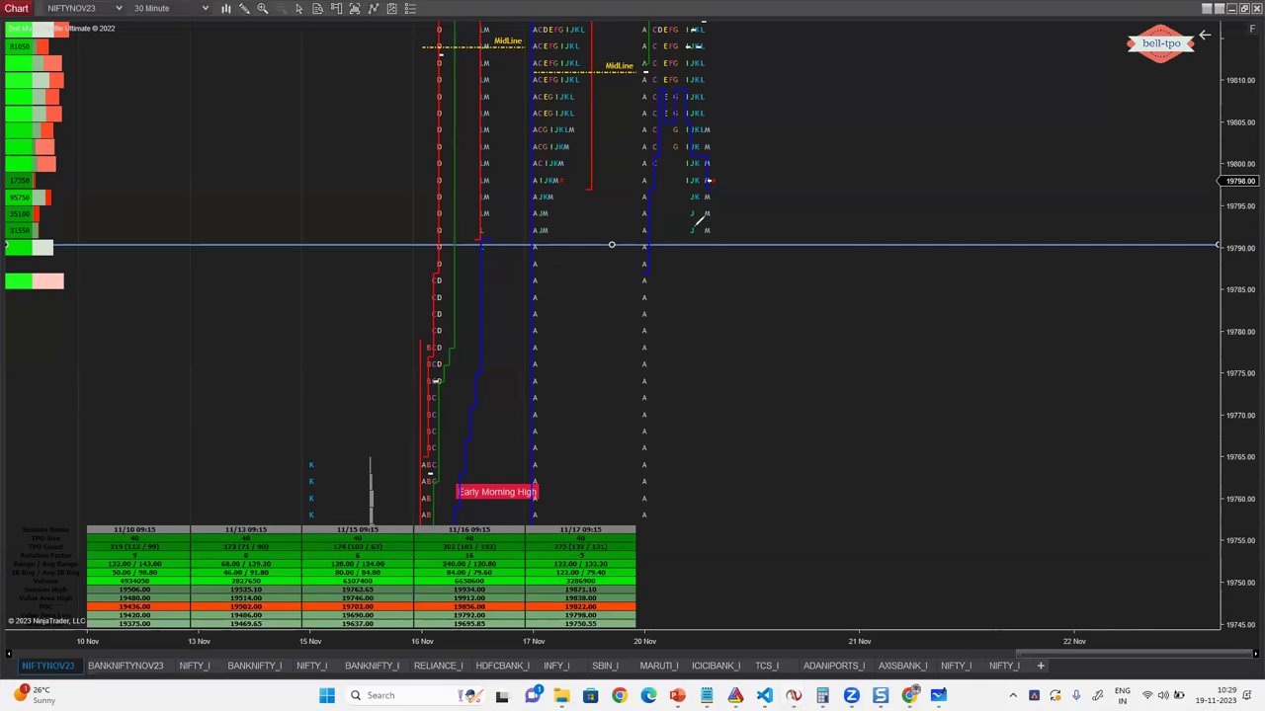
{"action": "left_click_drag", "start_coordinate": [692, 223], "coordinate": [707, 241]}
{"action": "mouse_move", "coordinate": [481, 237]}
{"action": "left_mouse_down"}
{"action": "mouse_move", "coordinate": [475, 255]}
{"action": "mouse_move", "coordinate": [485, 237]}
{"action": "left_mouse_up"}
- Move the label below the line beside the 20 Nov profile and change its text to "Pullback Low (Weaker reference)"
{"action": "left_click_drag", "start_coordinate": [492, 495], "coordinate": [695, 278]}
{"action": "double_click", "coordinate": [700, 270]}
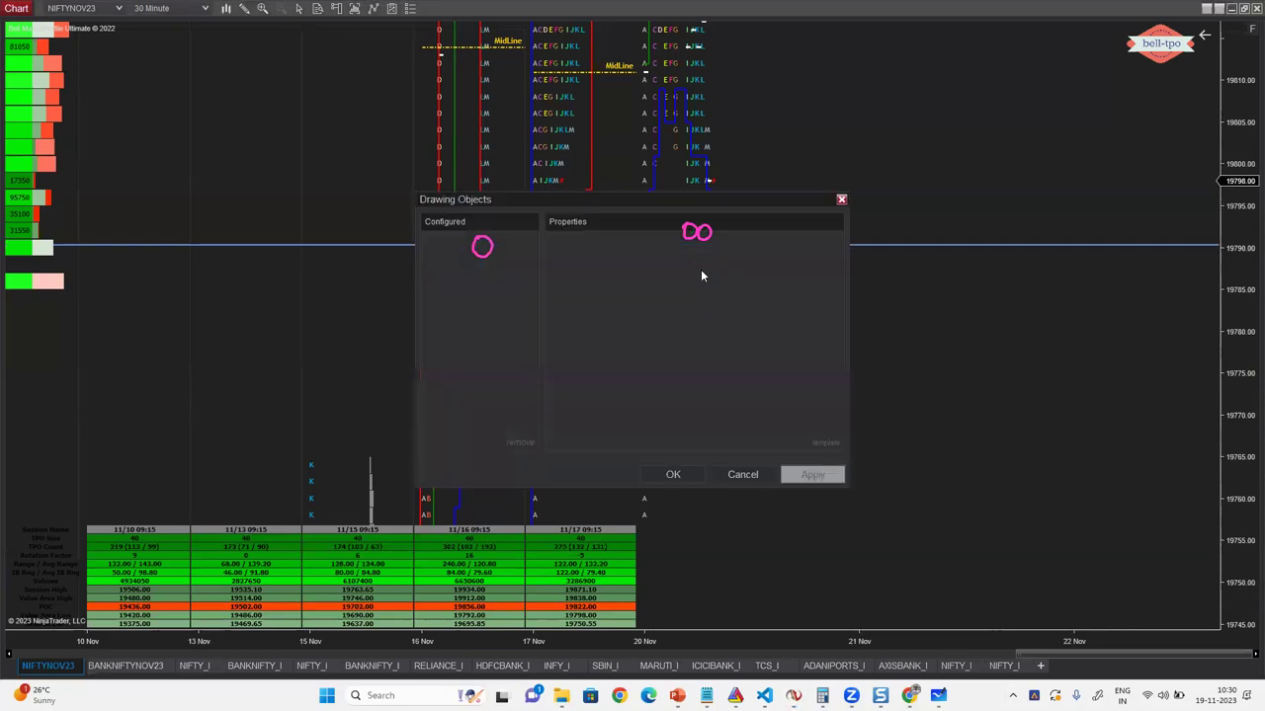
{"action": "left_click", "coordinate": [779, 406]}
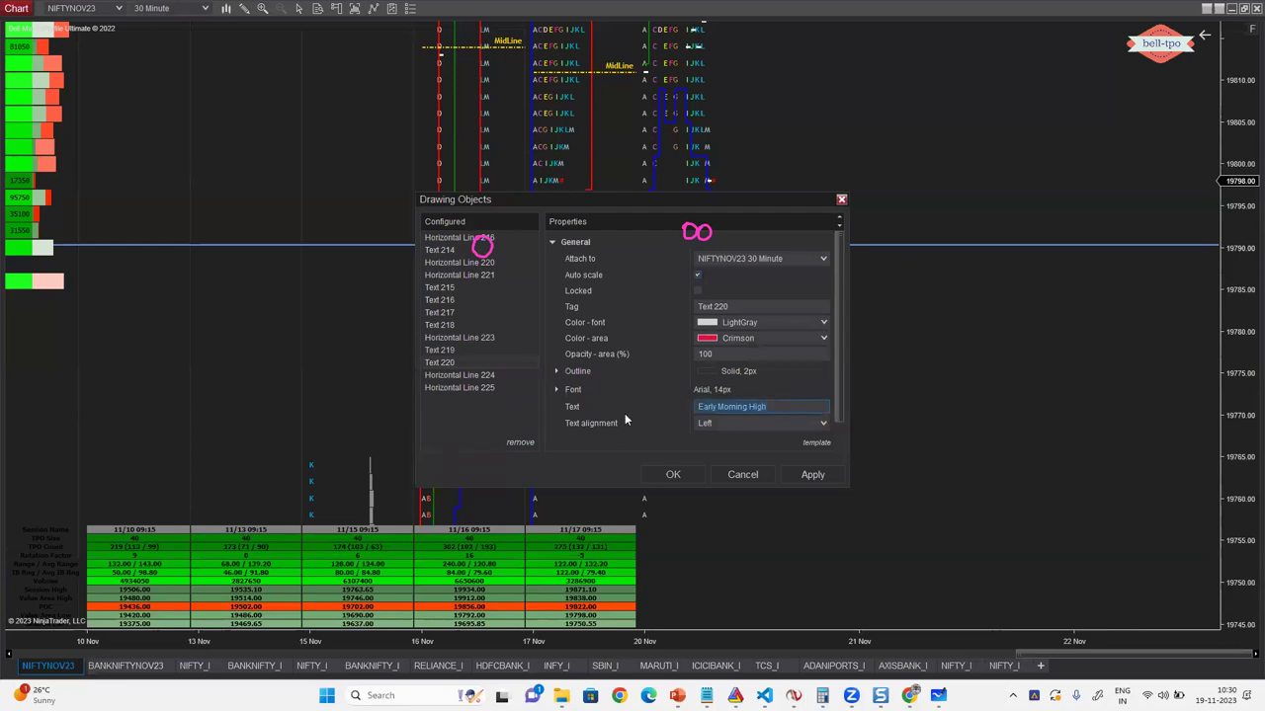
{"action": "type", "text": "Pullback Low ("}
{"action": "type", "text": "Weaker eference)r"}
{"action": "left_click", "coordinate": [804, 474]}
{"action": "left_click", "coordinate": [656, 474]}
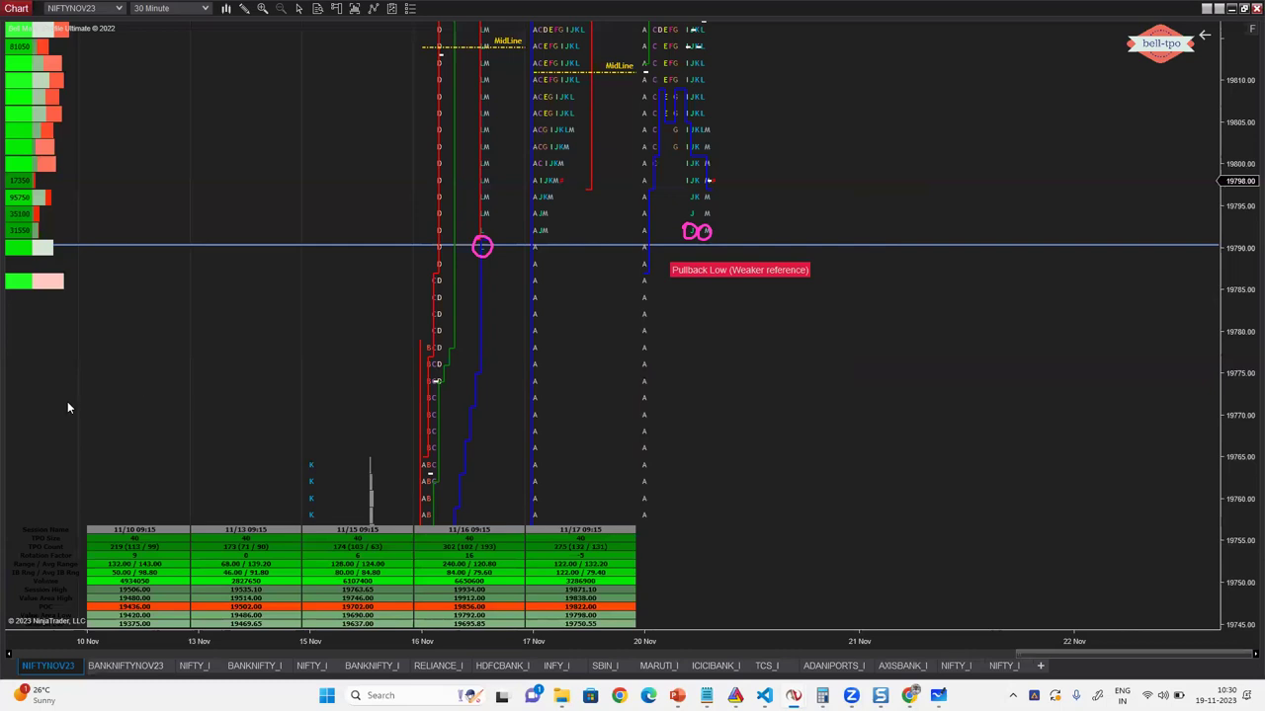
{"action": "key", "text": "Escape"}
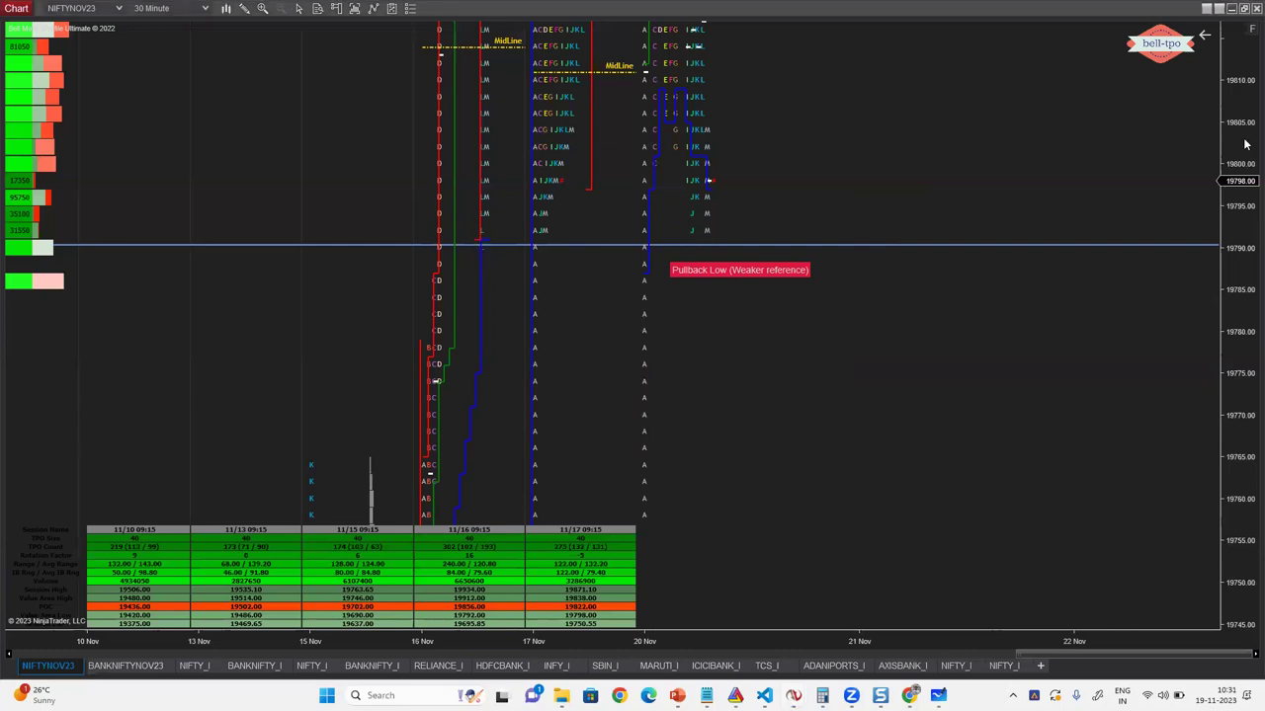
- Bracket the 17 Nov value area, sketch a bracketed price path breaking below the line with a sideways pause, and clear the ink
{"action": "left_click_drag", "start_coordinate": [1247, 121], "coordinate": [1245, 443]}
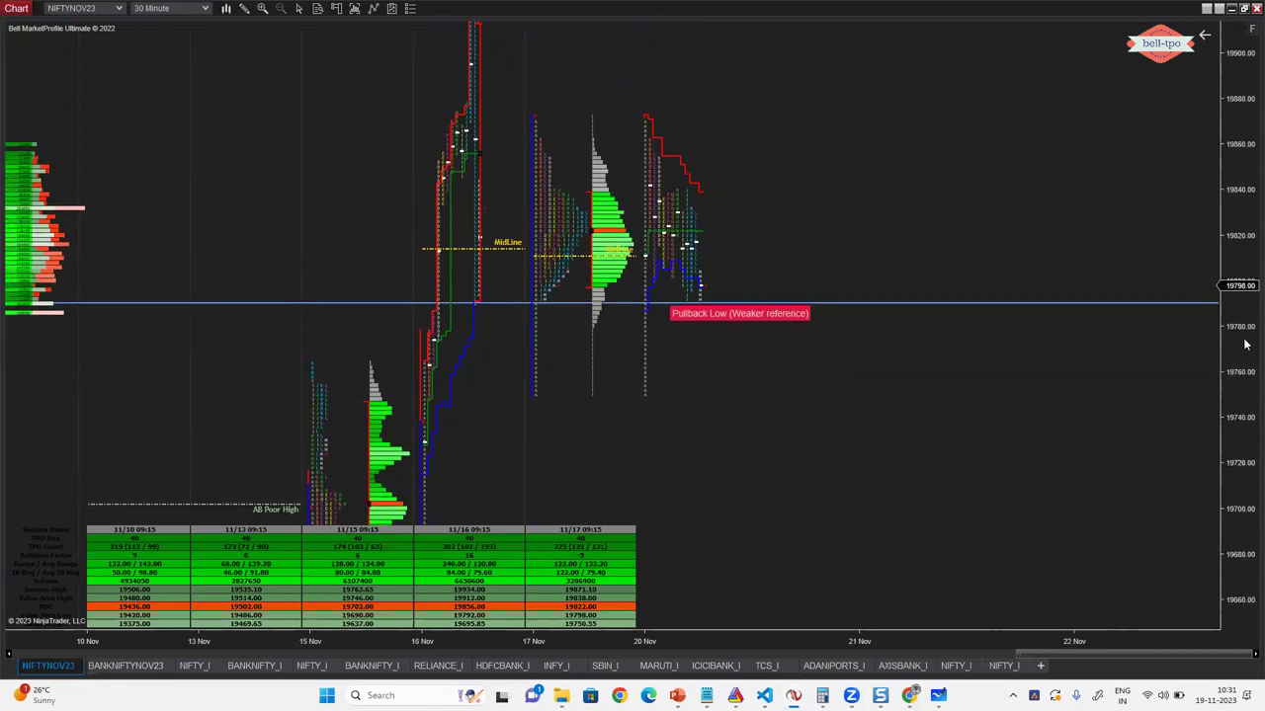
{"action": "left_click_drag", "start_coordinate": [1238, 299], "coordinate": [1235, 351]}
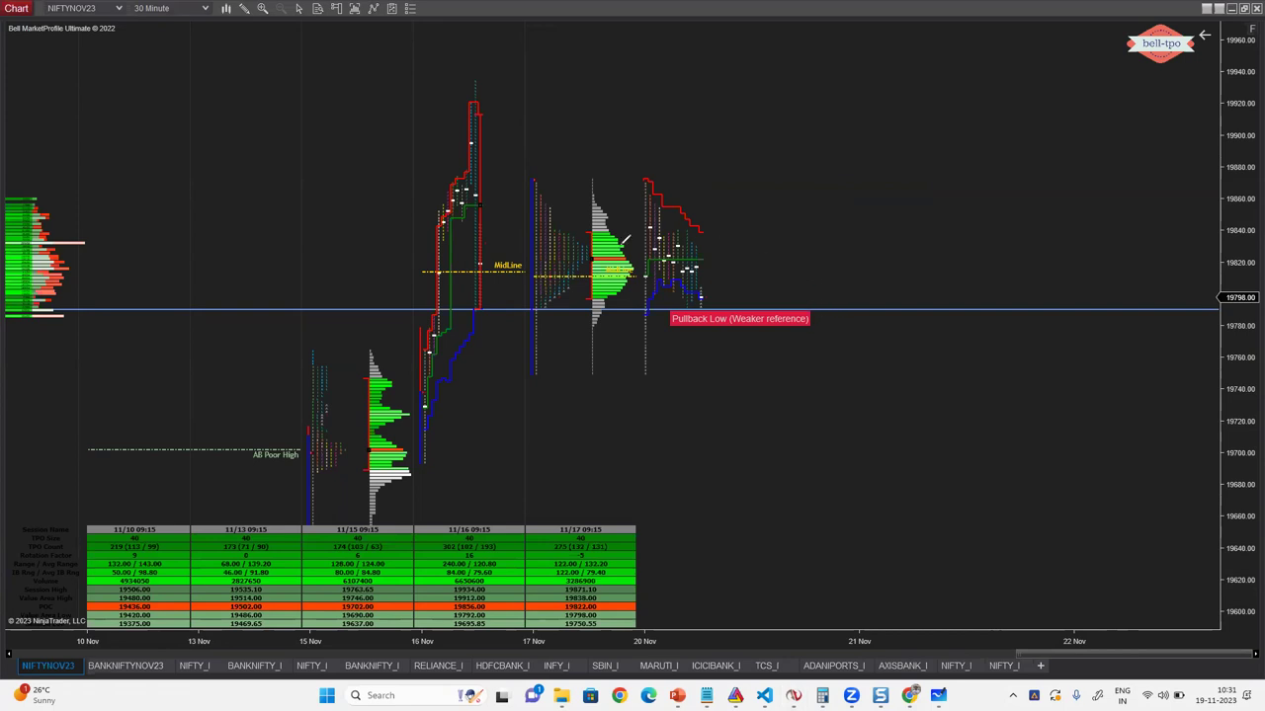
{"action": "left_click_drag", "start_coordinate": [579, 230], "coordinate": [585, 298]}
{"action": "mouse_move", "coordinate": [751, 287]}
{"action": "left_mouse_down"}
{"action": "mouse_move", "coordinate": [757, 385]}
{"action": "mouse_move", "coordinate": [790, 375]}
{"action": "mouse_move", "coordinate": [812, 390]}
{"action": "mouse_move", "coordinate": [868, 374]}
{"action": "mouse_move", "coordinate": [889, 483]}
{"action": "left_mouse_up"}
{"action": "mouse_move", "coordinate": [907, 349]}
{"action": "left_mouse_down"}
{"action": "mouse_move", "coordinate": [934, 346]}
{"action": "mouse_move", "coordinate": [940, 455]}
{"action": "mouse_move", "coordinate": [927, 455]}
{"action": "left_mouse_up"}
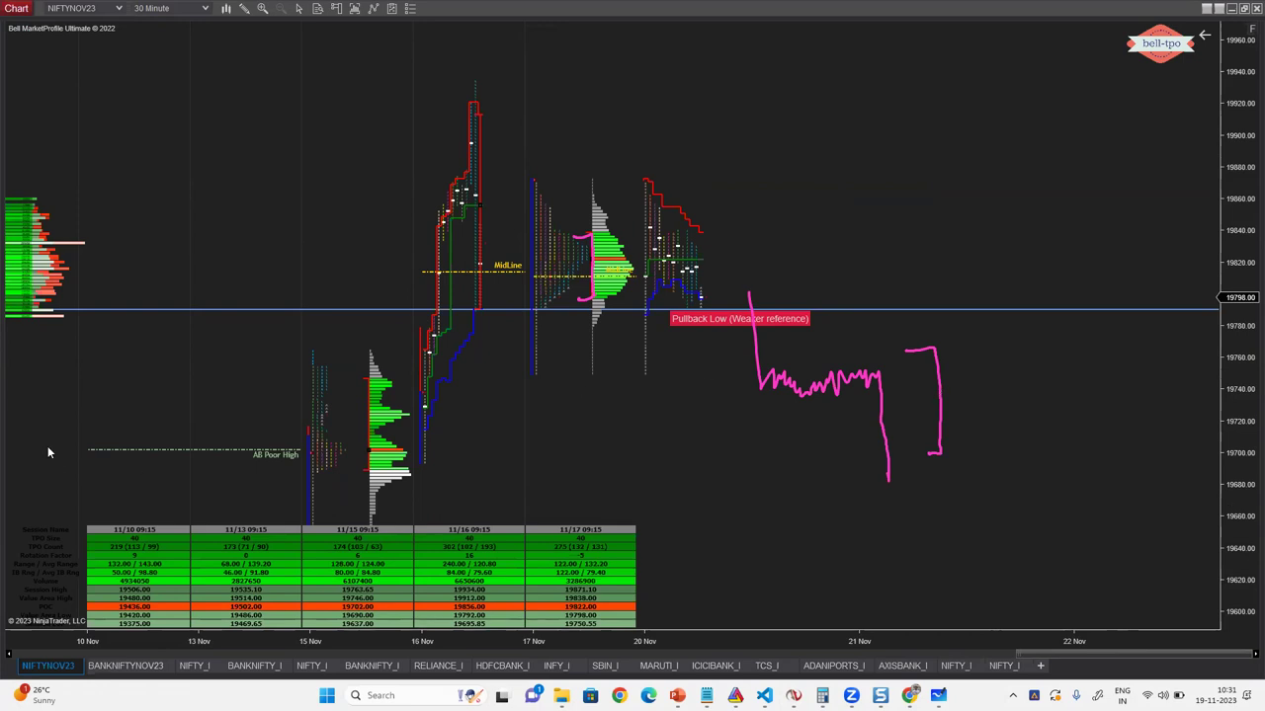
{"action": "key", "text": "e"}
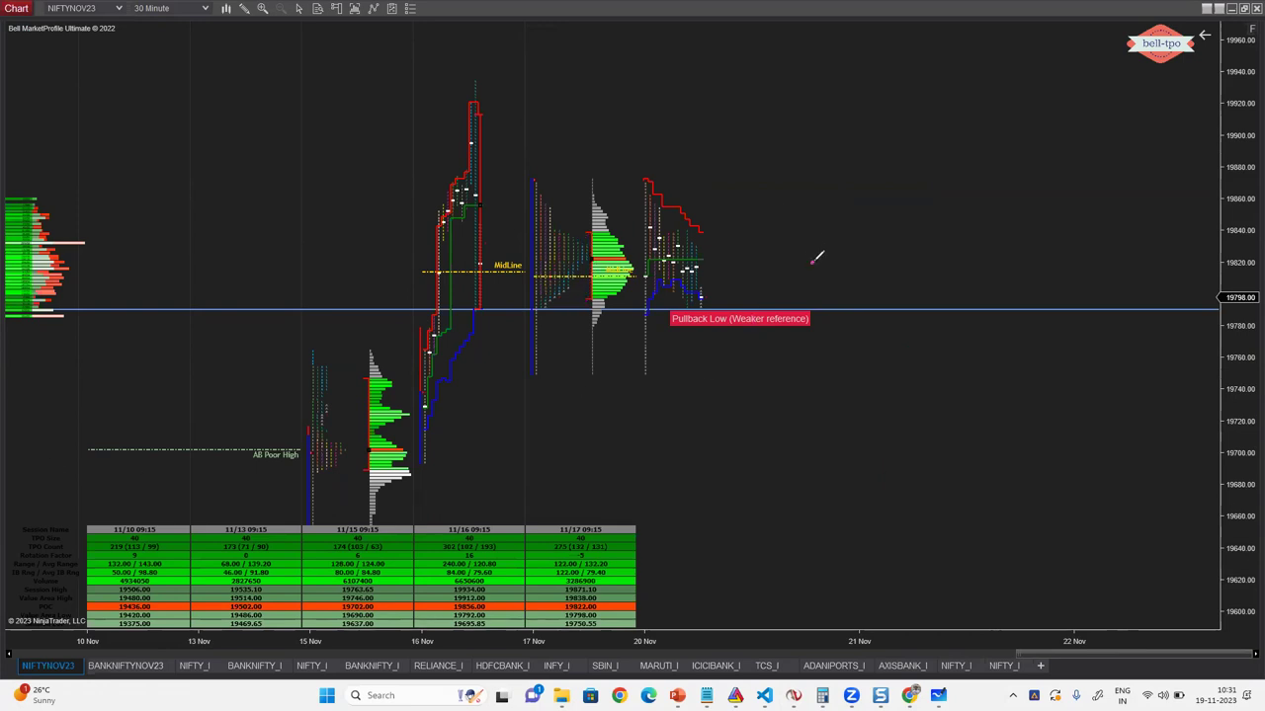
- Sketch a widening sideways price swing above the line with a bracket beside it, and clear the ink
{"action": "mouse_move", "coordinate": [810, 264]}
{"action": "left_mouse_down"}
{"action": "mouse_move", "coordinate": [879, 225]}
{"action": "mouse_move", "coordinate": [885, 267]}
{"action": "mouse_move", "coordinate": [916, 229]}
{"action": "mouse_move", "coordinate": [929, 289]}
{"action": "mouse_move", "coordinate": [949, 213]}
{"action": "mouse_move", "coordinate": [973, 292]}
{"action": "mouse_move", "coordinate": [1006, 283]}
{"action": "mouse_move", "coordinate": [1018, 206]}
{"action": "mouse_move", "coordinate": [1049, 216]}
{"action": "mouse_move", "coordinate": [1089, 150]}
{"action": "mouse_move", "coordinate": [1100, 207]}
{"action": "mouse_move", "coordinate": [1124, 229]}
{"action": "left_mouse_up"}
{"action": "mouse_move", "coordinate": [1126, 186]}
{"action": "left_mouse_down"}
{"action": "mouse_move", "coordinate": [1142, 184]}
{"action": "mouse_move", "coordinate": [1161, 284]}
{"action": "mouse_move", "coordinate": [1130, 311]}
{"action": "left_mouse_up"}
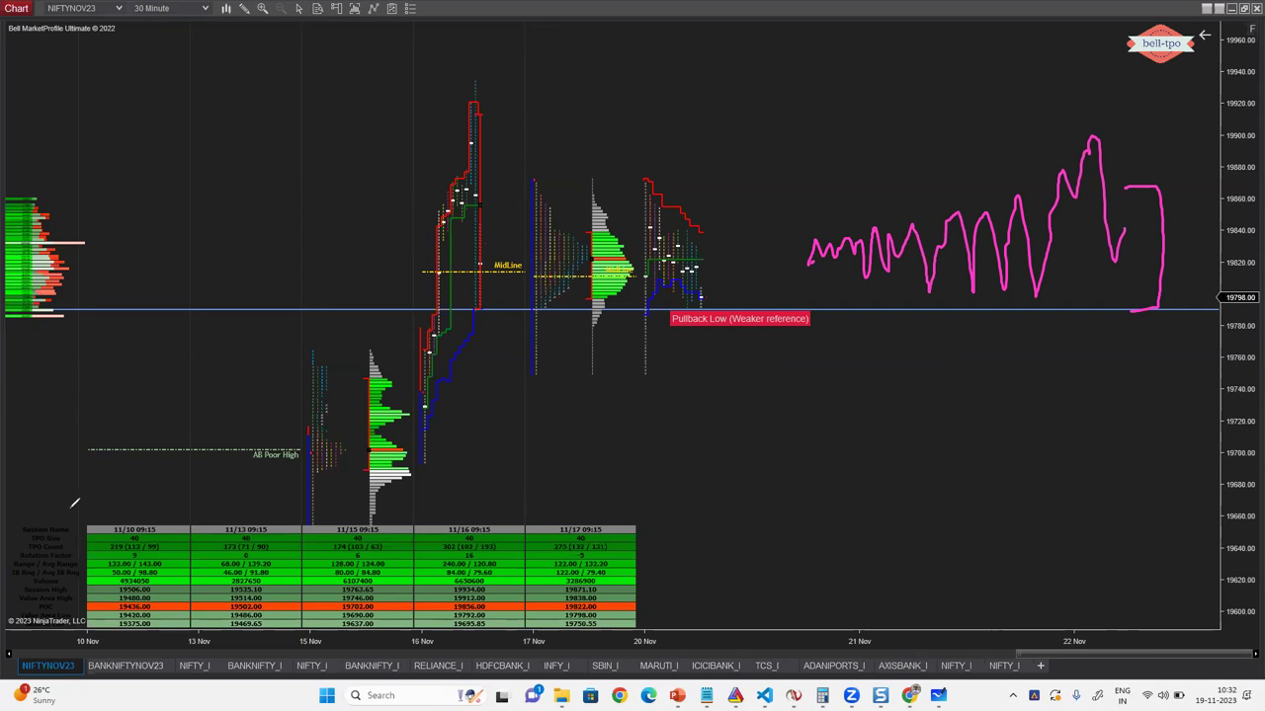
{"action": "key", "text": "e"}
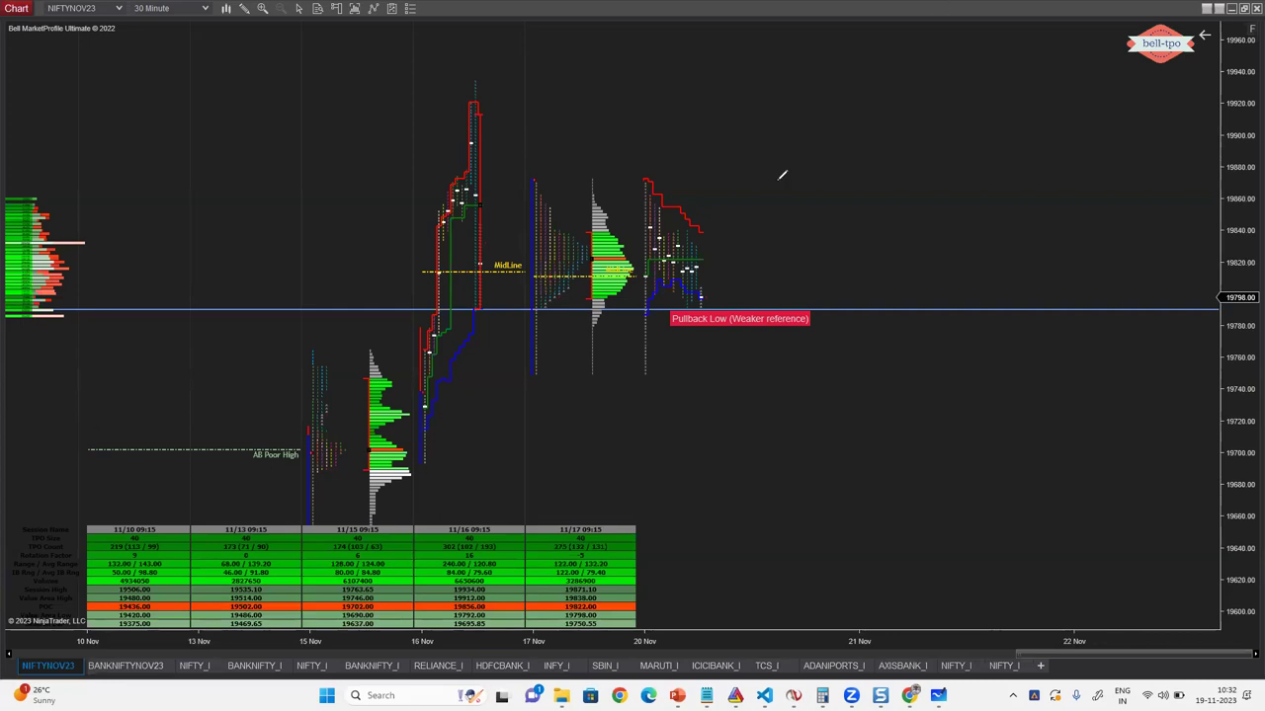
- Sketch a price spike above 19940 that pulls back into a bracketed sideways range, and clear the ink
{"action": "mouse_move", "coordinate": [772, 194]}
{"action": "left_mouse_down"}
{"action": "mouse_move", "coordinate": [767, 30]}
{"action": "mouse_move", "coordinate": [840, 140]}
{"action": "mouse_move", "coordinate": [872, 118]}
{"action": "mouse_move", "coordinate": [921, 121]}
{"action": "mouse_move", "coordinate": [929, 107]}
{"action": "left_mouse_up"}
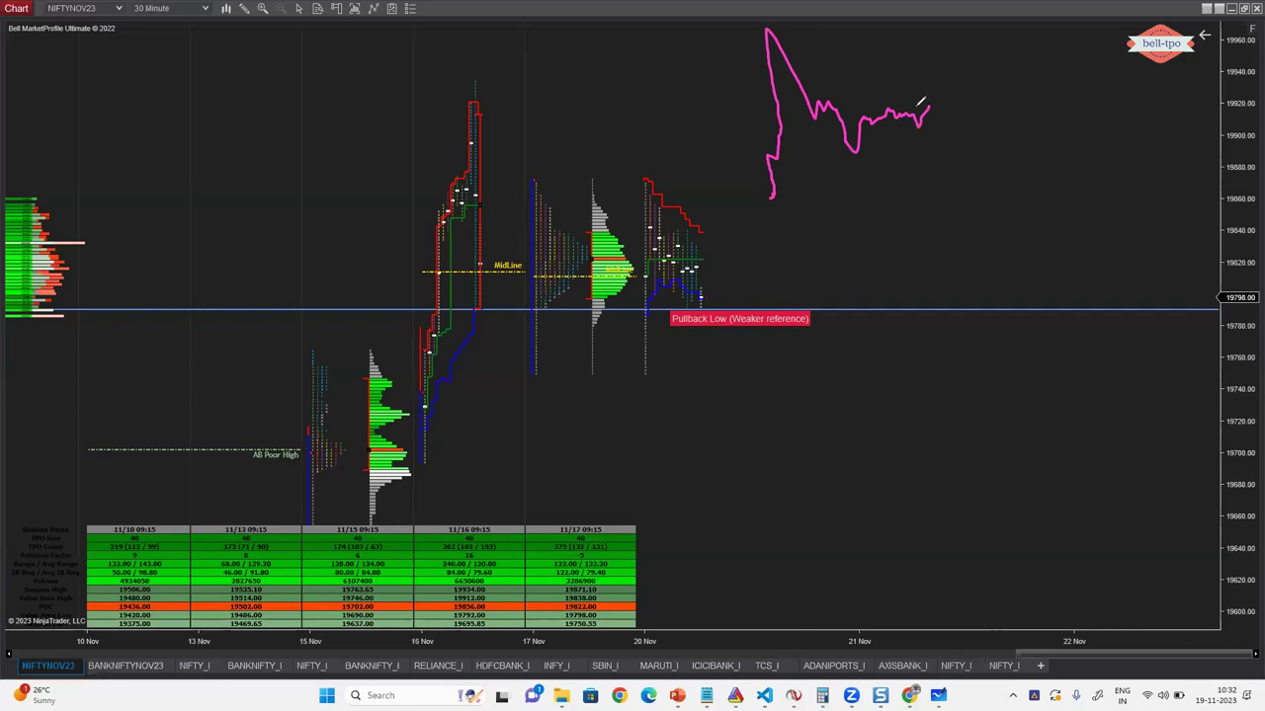
{"action": "mouse_move", "coordinate": [951, 95]}
{"action": "left_mouse_down"}
{"action": "mouse_move", "coordinate": [988, 151]}
{"action": "mouse_move", "coordinate": [960, 167]}
{"action": "left_mouse_up"}
{"action": "key", "text": "e"}
- Sketch a short and a long declining price path down to the pullback low line, and clear the ink
{"action": "mouse_move", "coordinate": [818, 253]}
{"action": "left_mouse_down"}
{"action": "mouse_move", "coordinate": [876, 297]}
{"action": "mouse_move", "coordinate": [880, 323]}
{"action": "left_mouse_up"}
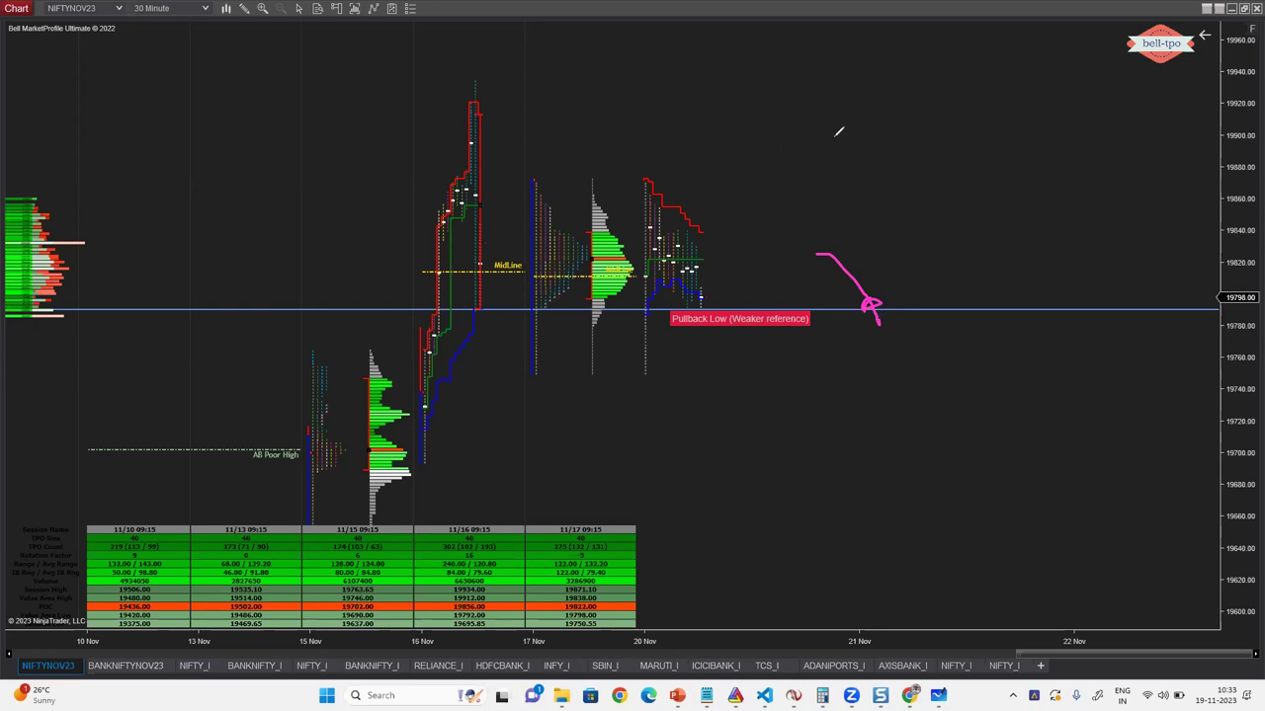
{"action": "mouse_move", "coordinate": [838, 122]}
{"action": "left_mouse_down"}
{"action": "mouse_move", "coordinate": [905, 201]}
{"action": "mouse_move", "coordinate": [958, 310]}
{"action": "left_mouse_up"}
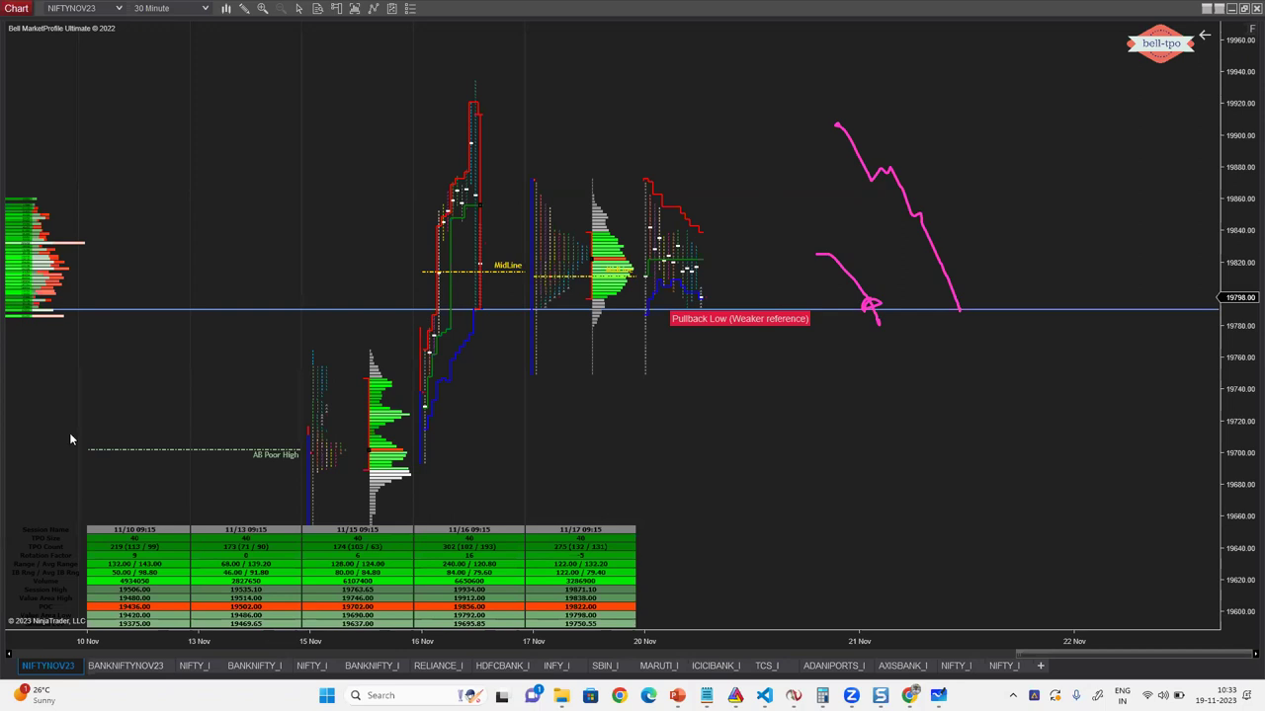
{"action": "key", "text": "Escape"}
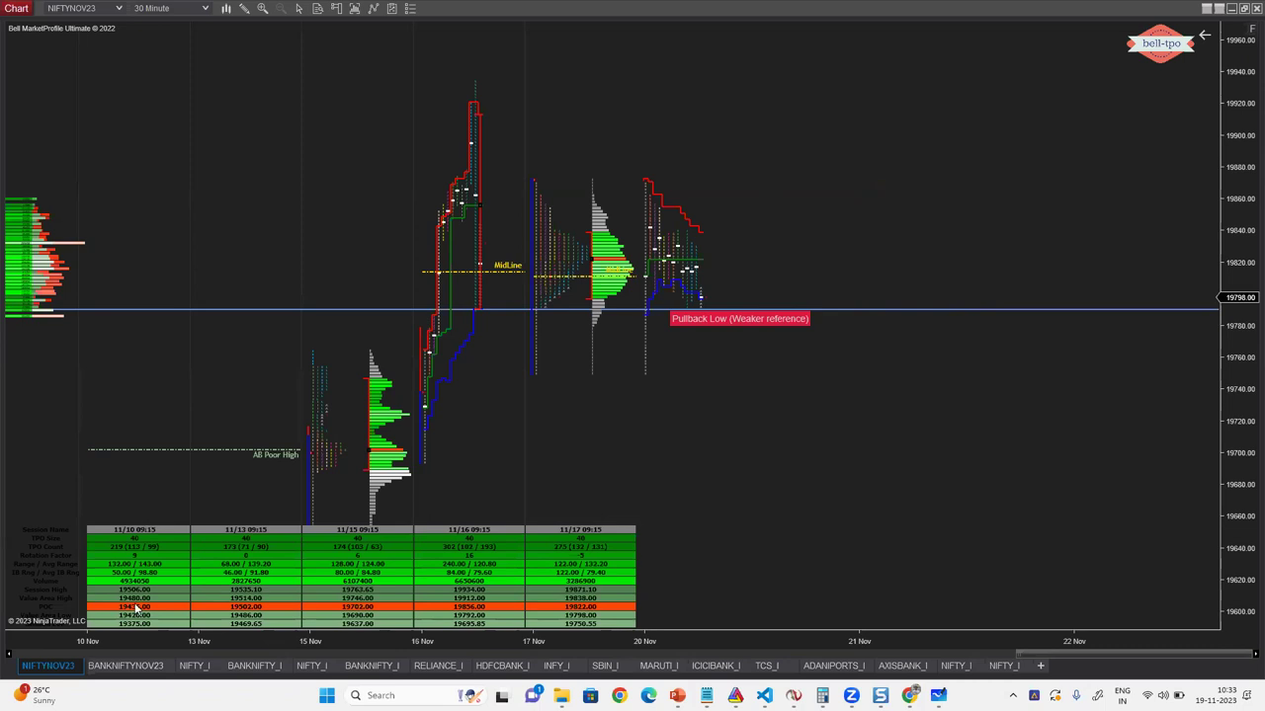
- On the BANKNIFTYNOV23 chart, trace the developing value lines of the last profile and label them VAH, POC and VAL by hand
{"action": "left_click", "coordinate": [113, 669]}
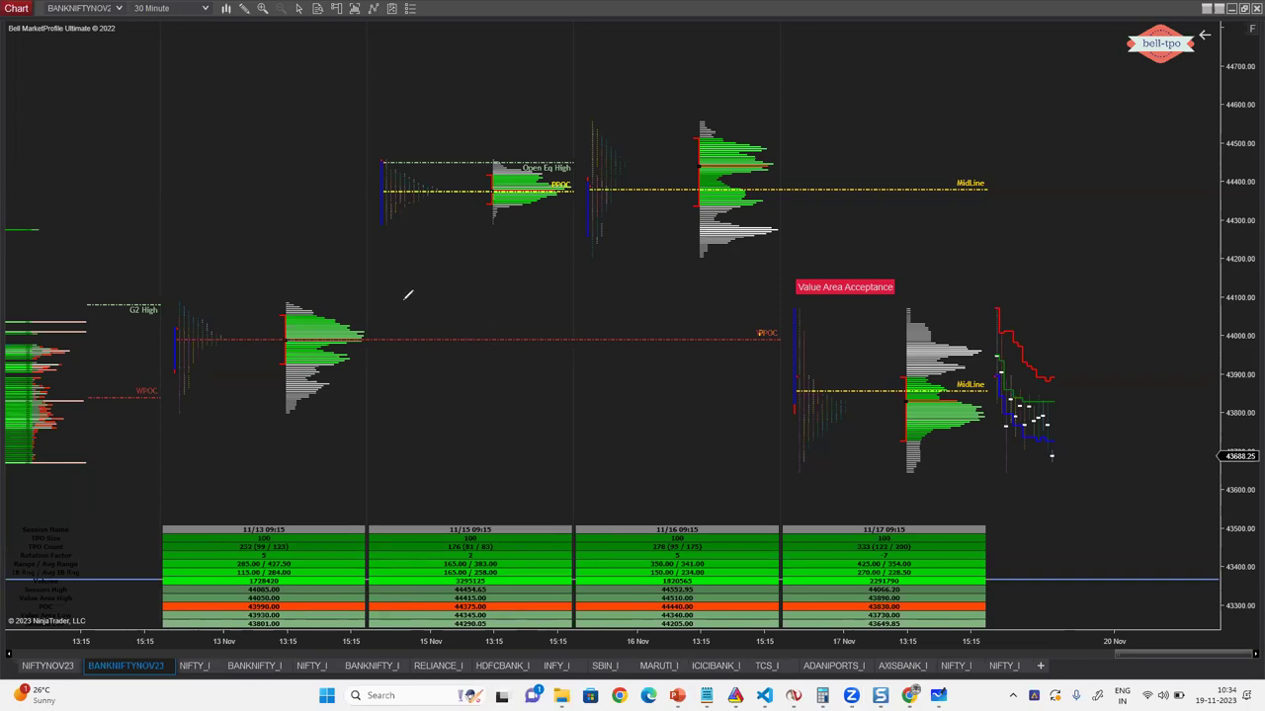
{"action": "left_click", "coordinate": [998, 309]}
{"action": "mouse_move", "coordinate": [998, 308]}
{"action": "left_mouse_down"}
{"action": "mouse_move", "coordinate": [1049, 381]}
{"action": "mouse_move", "coordinate": [1078, 359]}
{"action": "mouse_move", "coordinate": [1090, 375]}
{"action": "left_mouse_up"}
{"action": "left_click_drag", "start_coordinate": [1098, 358], "coordinate": [1097, 373]}
{"action": "mouse_move", "coordinate": [1089, 366]}
{"action": "left_mouse_down"}
{"action": "mouse_move", "coordinate": [1100, 366]}
{"action": "mouse_move", "coordinate": [1064, 413]}
{"action": "left_mouse_up"}
{"action": "left_click_drag", "start_coordinate": [1064, 398], "coordinate": [1086, 402]}
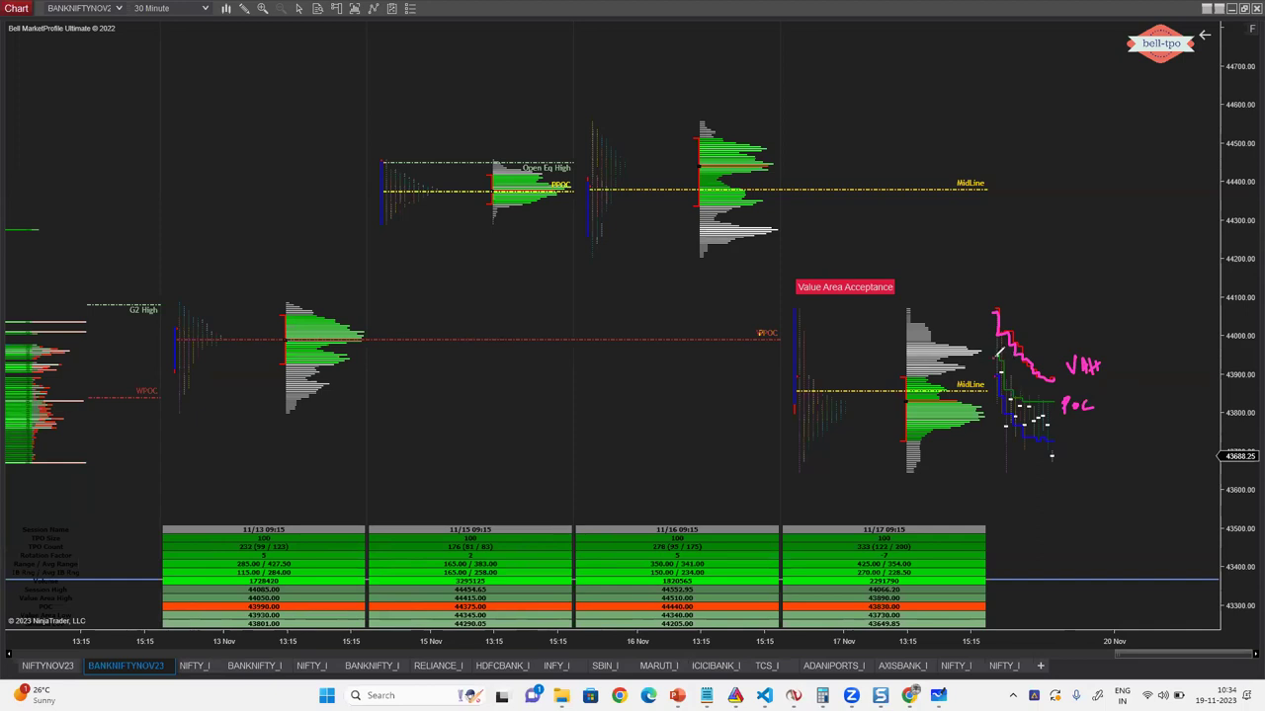
{"action": "mouse_move", "coordinate": [998, 353]}
{"action": "left_mouse_down"}
{"action": "mouse_move", "coordinate": [1010, 393]}
{"action": "mouse_move", "coordinate": [1051, 403]}
{"action": "mouse_move", "coordinate": [1004, 415]}
{"action": "mouse_move", "coordinate": [1049, 442]}
{"action": "left_mouse_up"}
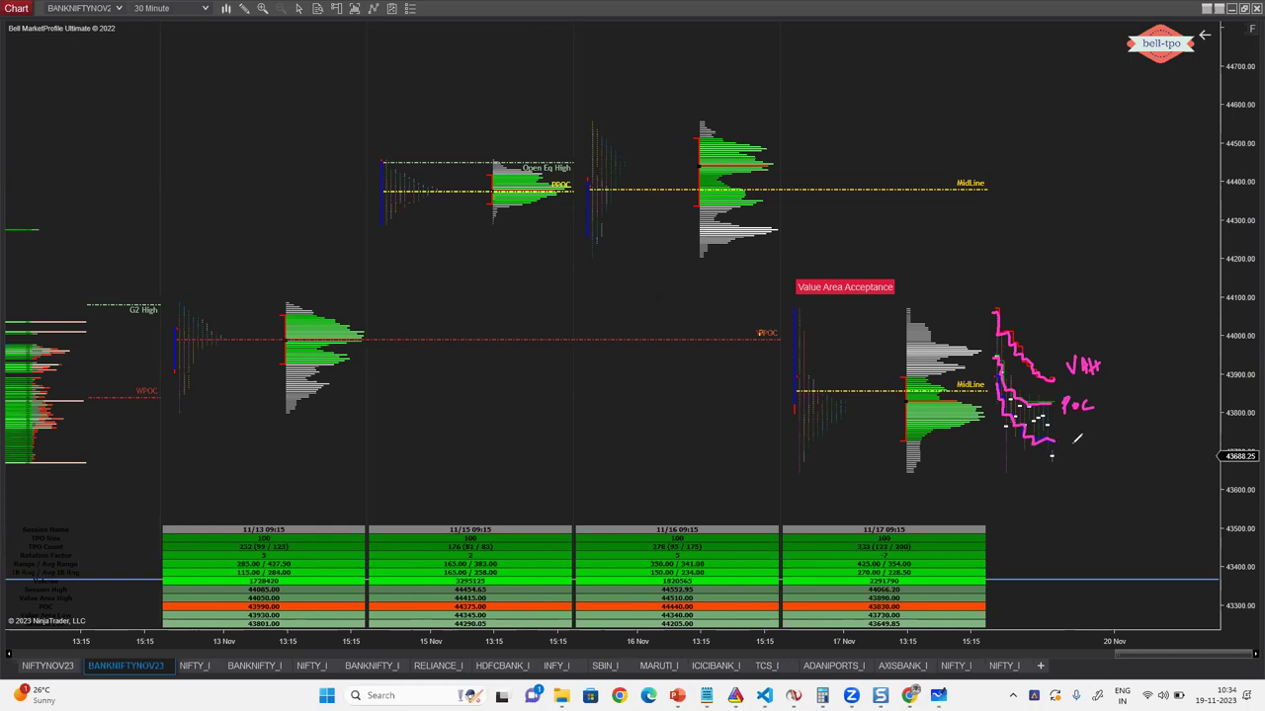
{"action": "left_click_drag", "start_coordinate": [1069, 438], "coordinate": [1091, 448]}
{"action": "left_click_drag", "start_coordinate": [1095, 435], "coordinate": [1102, 448]}
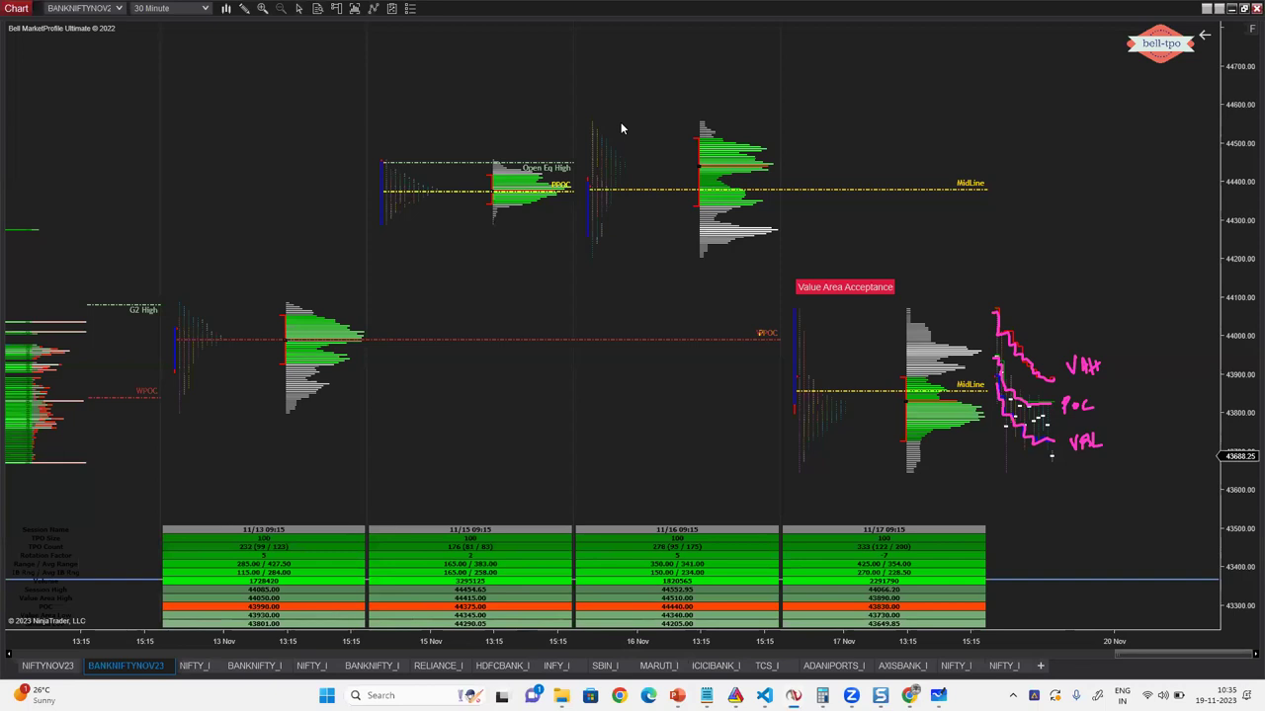
- Split the 16 Nov market profile into its separate periods on the BANKNIFTYNOV23 chart
{"action": "right_click", "coordinate": [607, 253]}
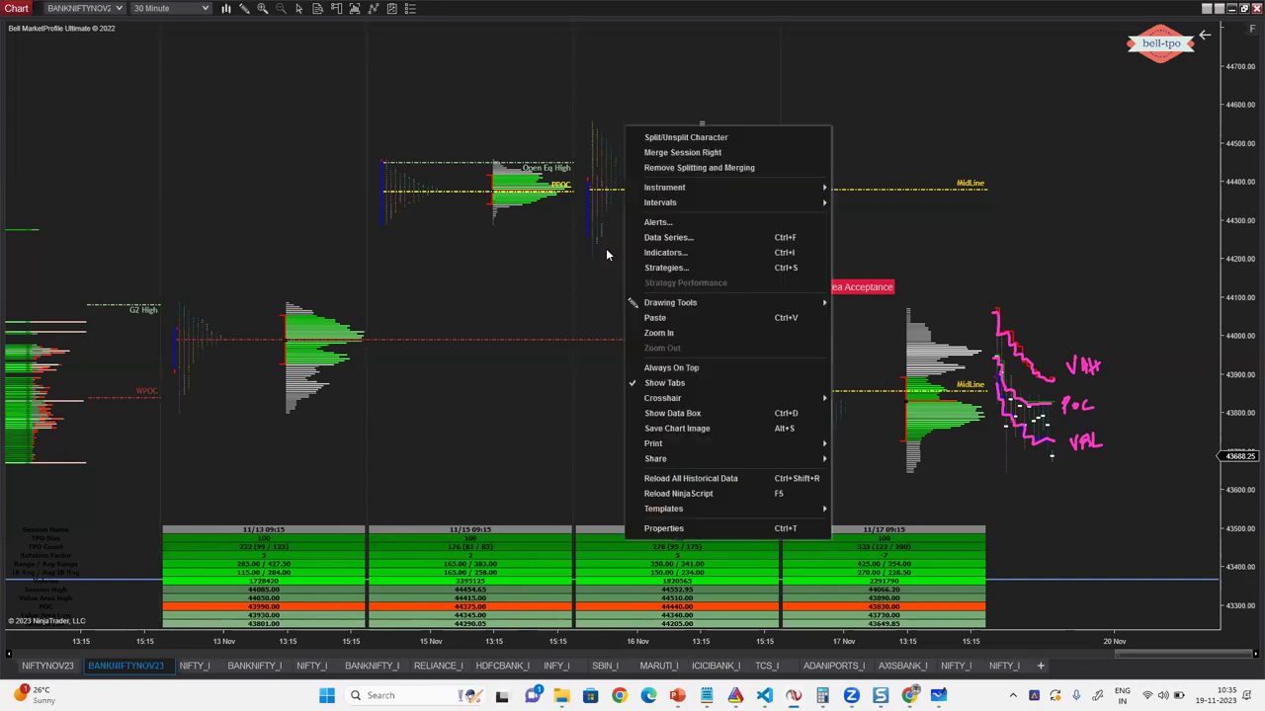
{"action": "left_click", "coordinate": [688, 139]}
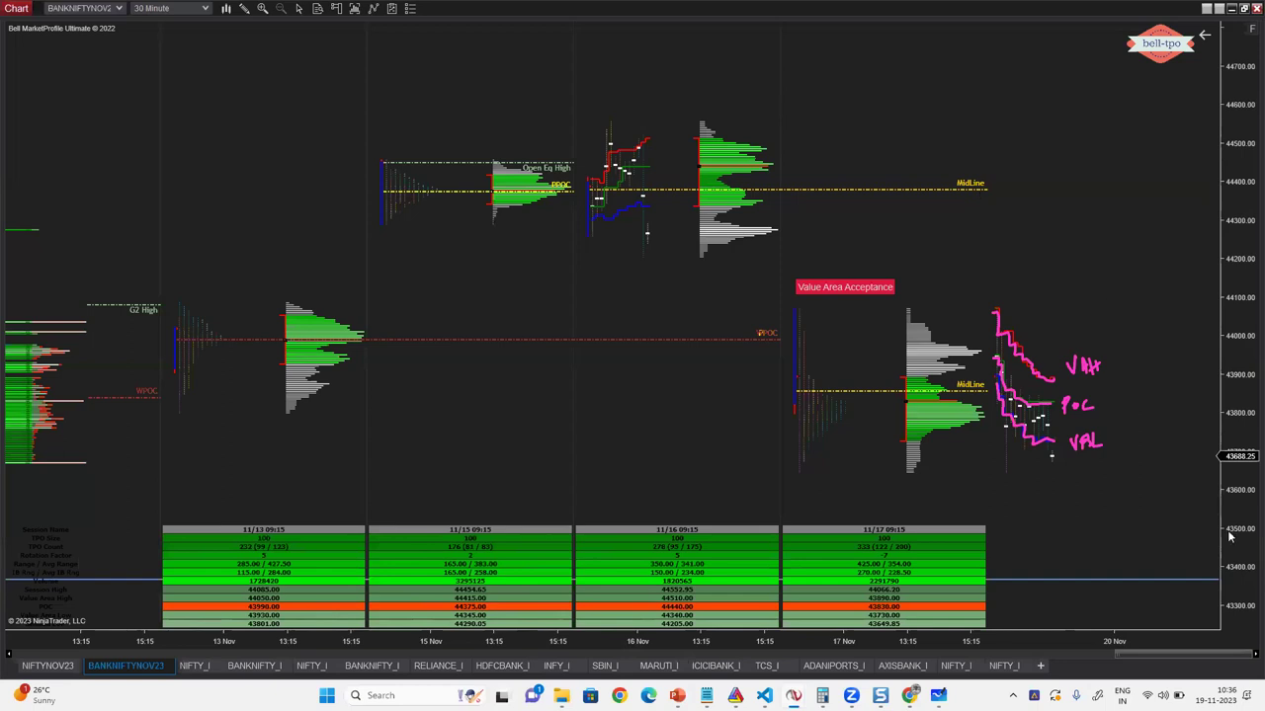
- Clear the handwritten VAH, POC and VAL ink from the BANKNIFTYNOV23 chart
{"action": "left_click_drag", "start_coordinate": [1232, 479], "coordinate": [1233, 499]}
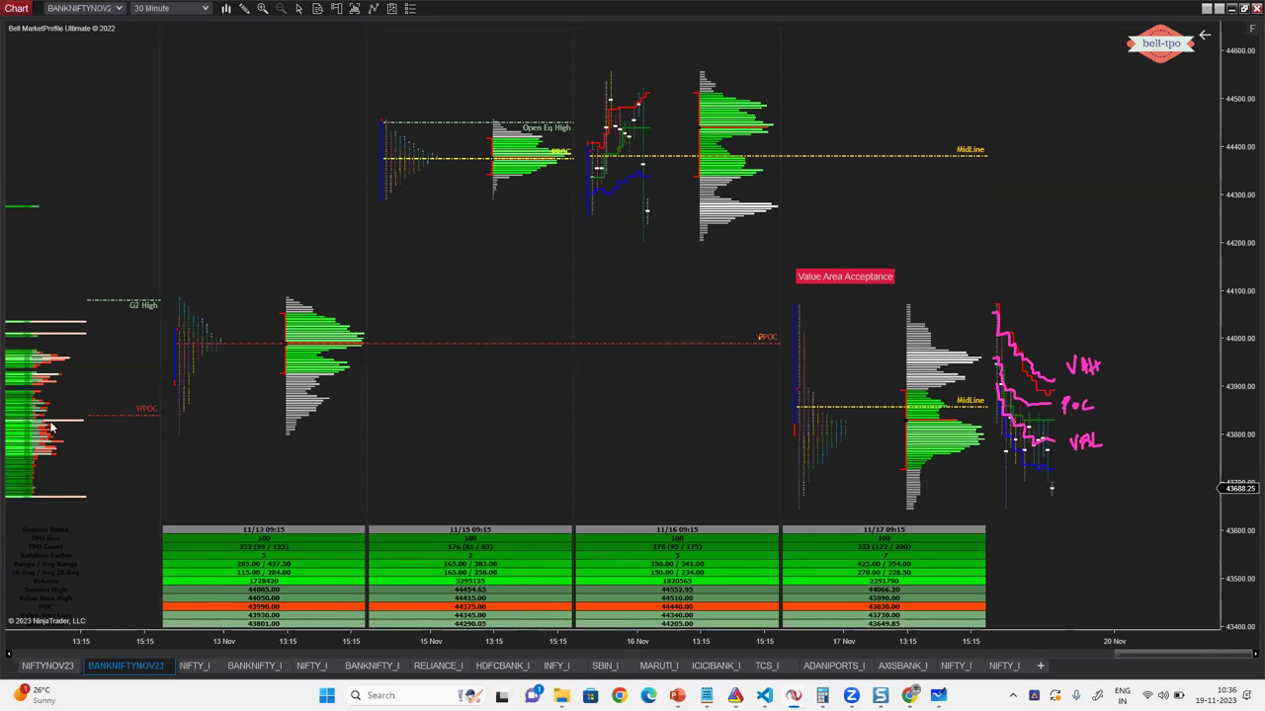
{"action": "key", "text": "Escape"}
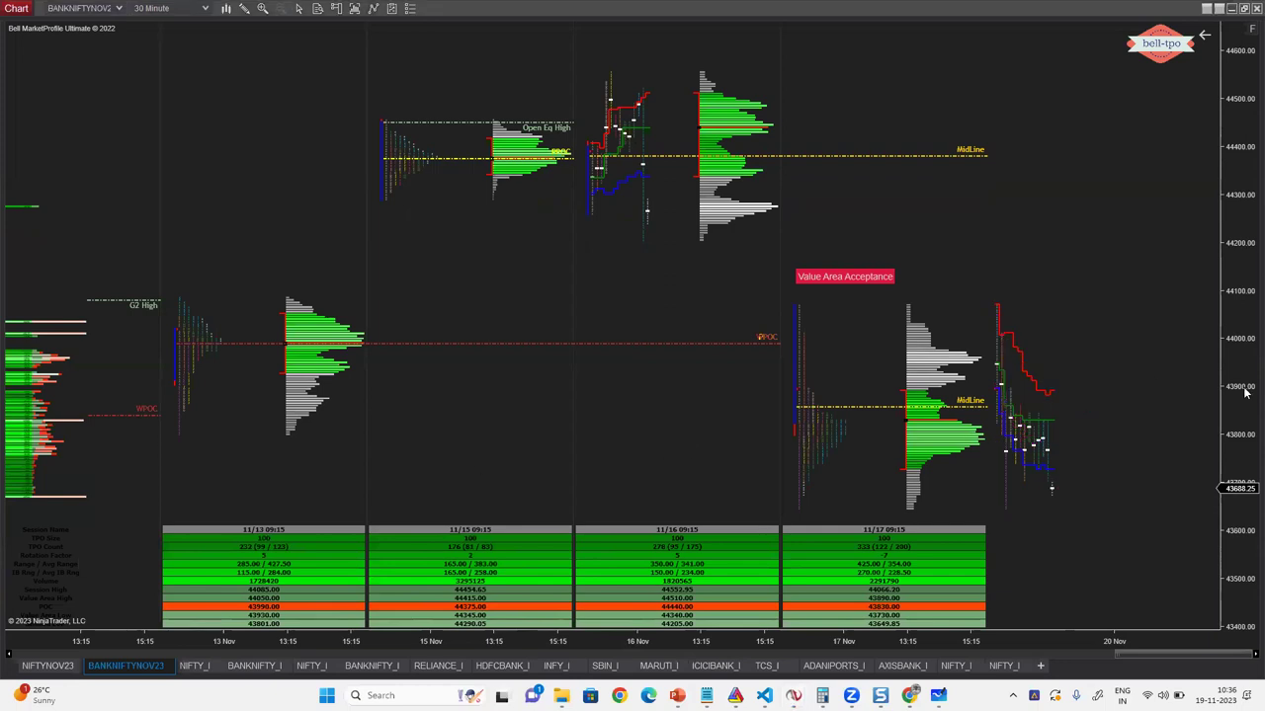
- Handwrite H at the high, L at the low and the formula (H+L)/2 beside the split 17 Nov profile, and title it Half back
{"action": "scroll", "coordinate": [1237, 453], "scroll_direction": "down", "scroll_amount": 5}
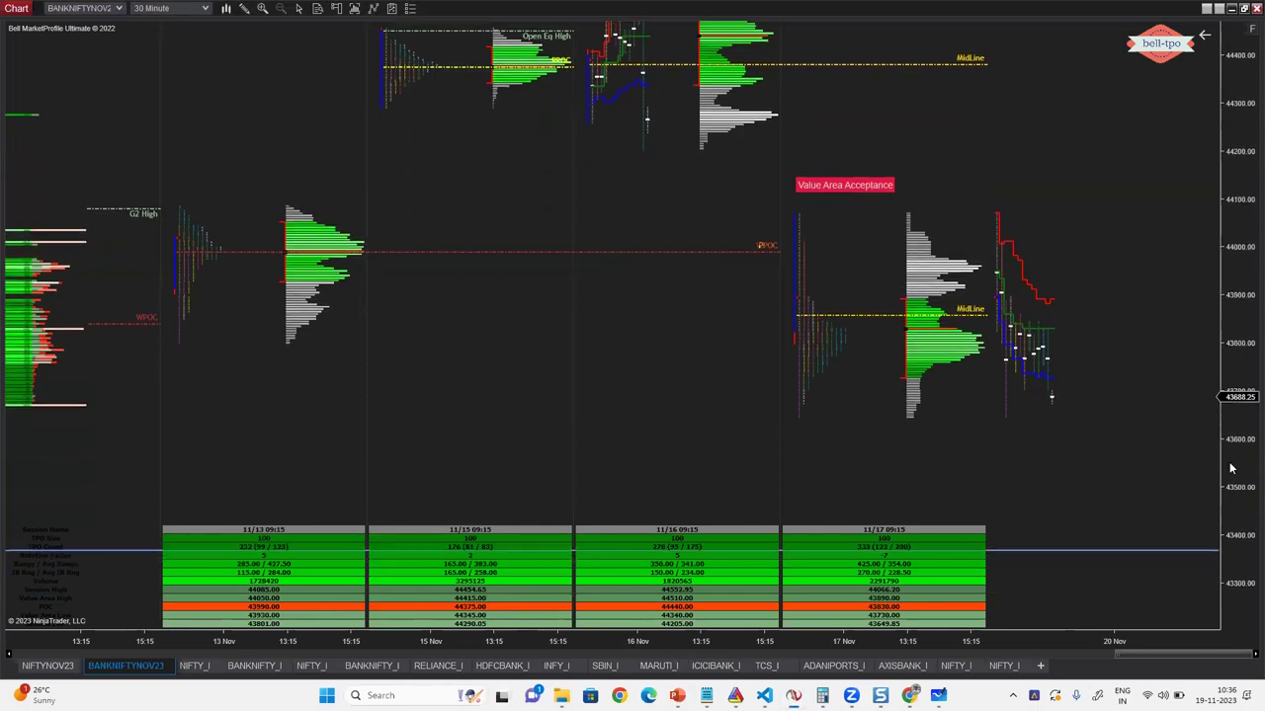
{"action": "left_click_drag", "start_coordinate": [1228, 489], "coordinate": [1245, 377]}
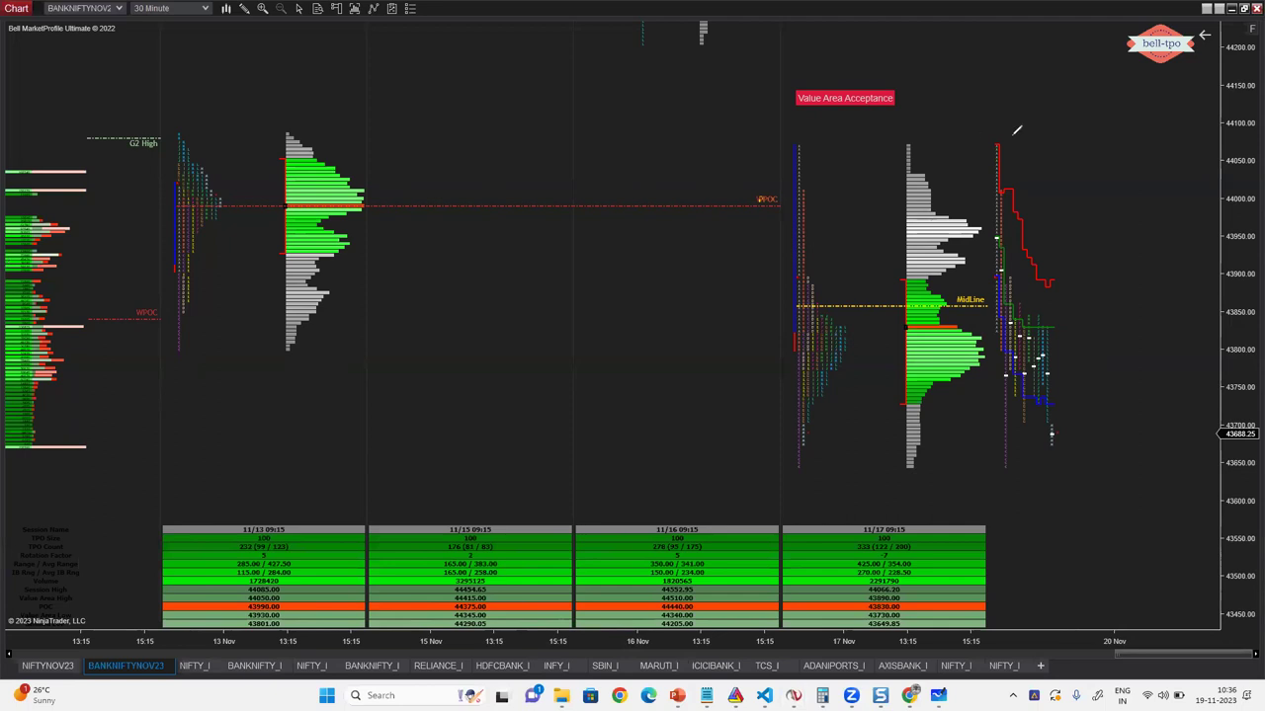
{"action": "left_click_drag", "start_coordinate": [1014, 130], "coordinate": [1014, 151]}
{"action": "left_click_drag", "start_coordinate": [1024, 129], "coordinate": [1016, 149]}
{"action": "mouse_move", "coordinate": [1019, 481]}
{"action": "left_mouse_down"}
{"action": "mouse_move", "coordinate": [1020, 468]}
{"action": "mouse_move", "coordinate": [1034, 478]}
{"action": "left_mouse_up"}
{"action": "mouse_move", "coordinate": [1076, 303]}
{"action": "left_mouse_down"}
{"action": "mouse_move", "coordinate": [1080, 286]}
{"action": "mouse_move", "coordinate": [1084, 302]}
{"action": "mouse_move", "coordinate": [1114, 298]}
{"action": "mouse_move", "coordinate": [1067, 304]}
{"action": "mouse_move", "coordinate": [1127, 297]}
{"action": "mouse_move", "coordinate": [1121, 315]}
{"action": "mouse_move", "coordinate": [1150, 317]}
{"action": "left_mouse_up"}
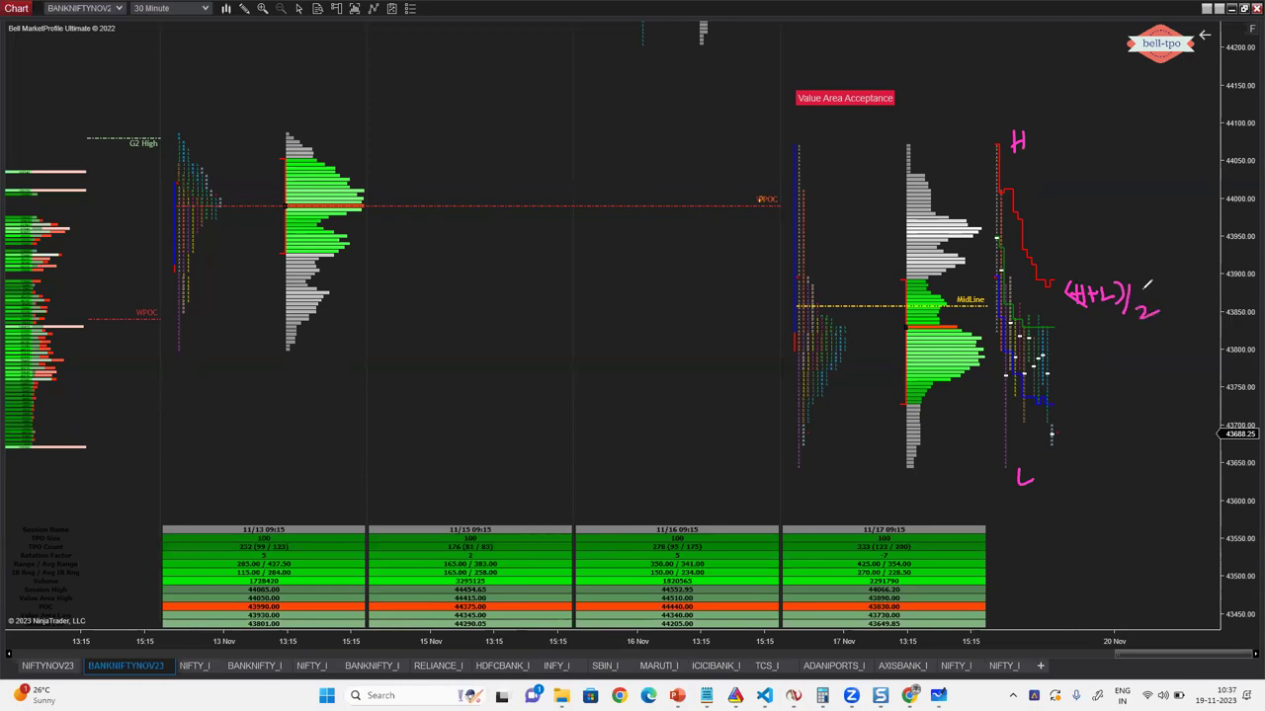
{"action": "mouse_move", "coordinate": [1075, 215]}
{"action": "left_mouse_down"}
{"action": "mouse_move", "coordinate": [1075, 236]}
{"action": "mouse_move", "coordinate": [1163, 214]}
{"action": "left_mouse_up"}
{"action": "left_click_drag", "start_coordinate": [1172, 201], "coordinate": [1176, 211]}
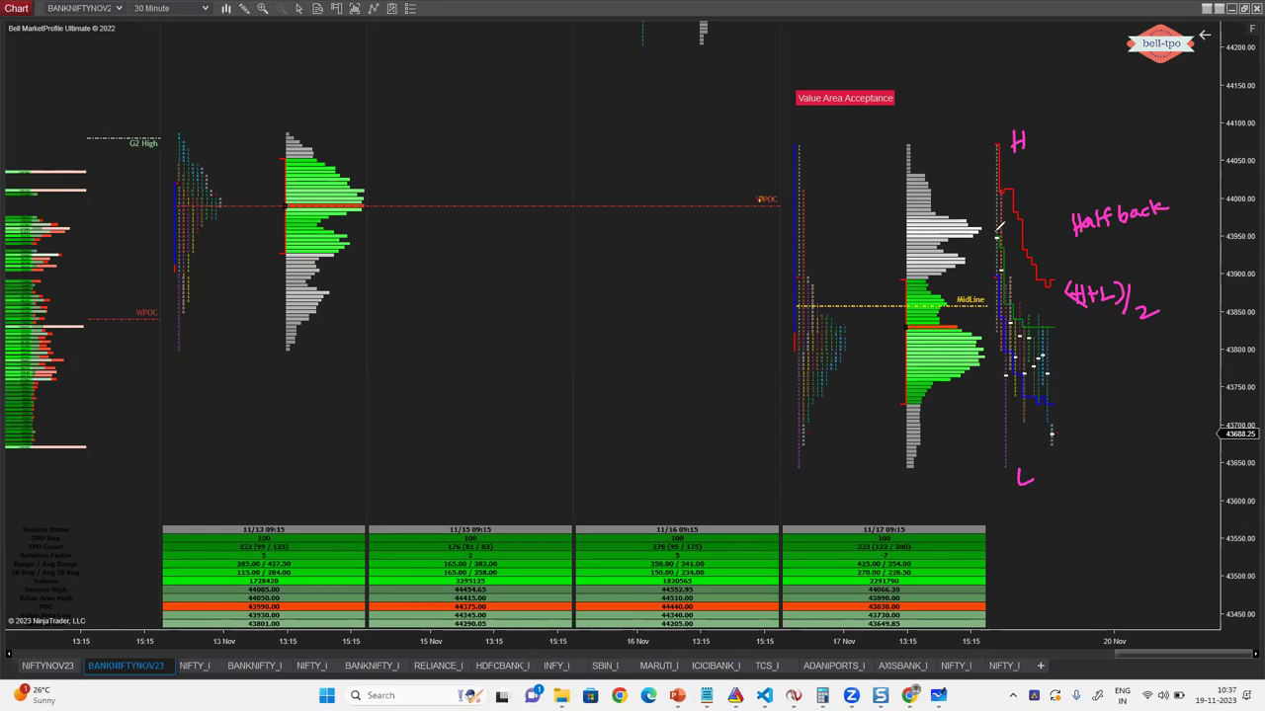
- Mark the white half-back dots of the split 17 Nov periods by hand, and clear all the ink
{"action": "left_click_drag", "start_coordinate": [998, 230], "coordinate": [996, 231]}
{"action": "left_click_drag", "start_coordinate": [1008, 368], "coordinate": [1047, 368]}
{"action": "left_click_drag", "start_coordinate": [1052, 426], "coordinate": [1049, 429]}
{"action": "key", "text": "Escape"}
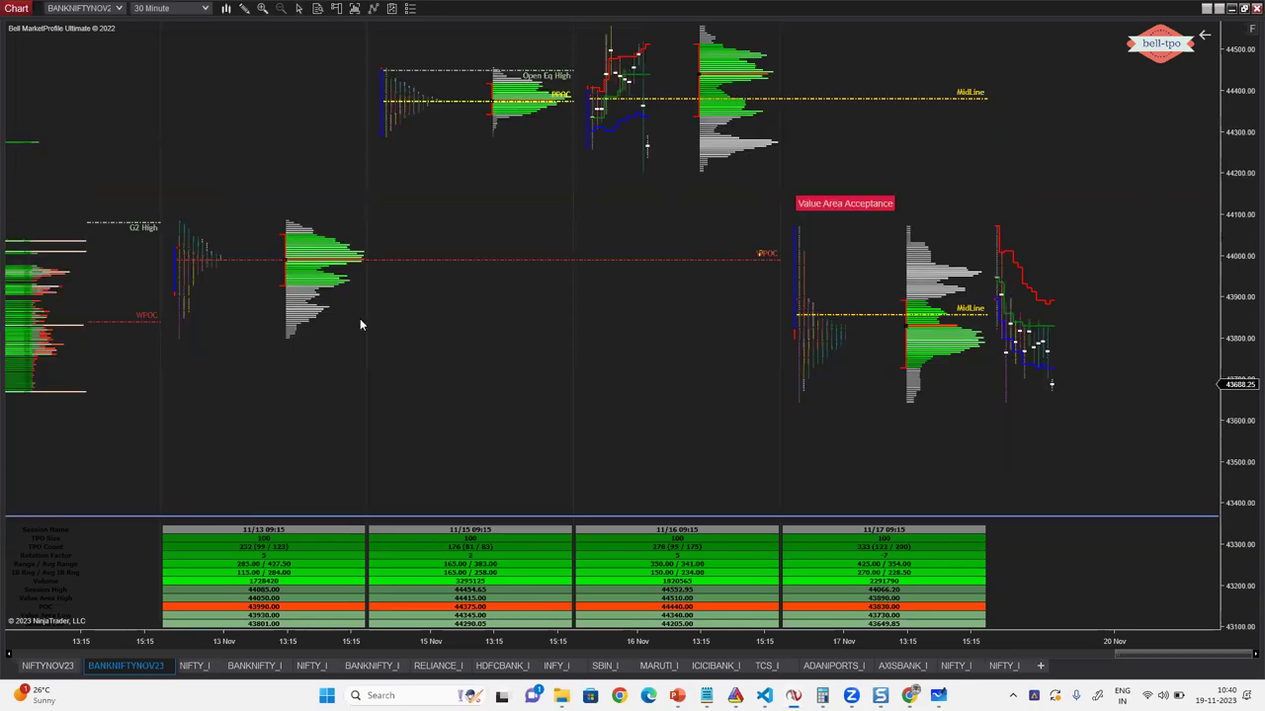
- Switch to the NIFTYNOV23 chart and examine the Dominant Buyers reference line below the 13 Nov profile
{"action": "left_click", "coordinate": [30, 672]}
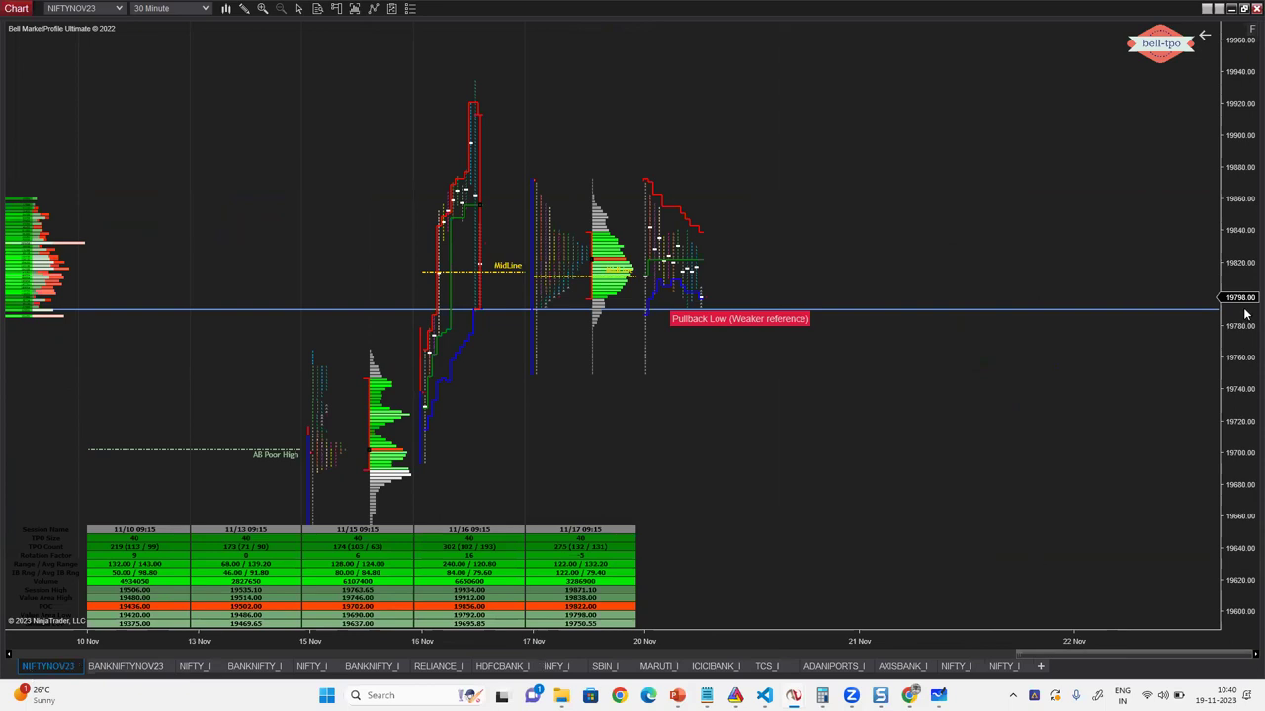
{"action": "scroll", "coordinate": [1247, 316], "scroll_direction": "down", "scroll_amount": 2}
{"action": "scroll", "coordinate": [1234, 380], "scroll_direction": "down", "scroll_amount": 4}
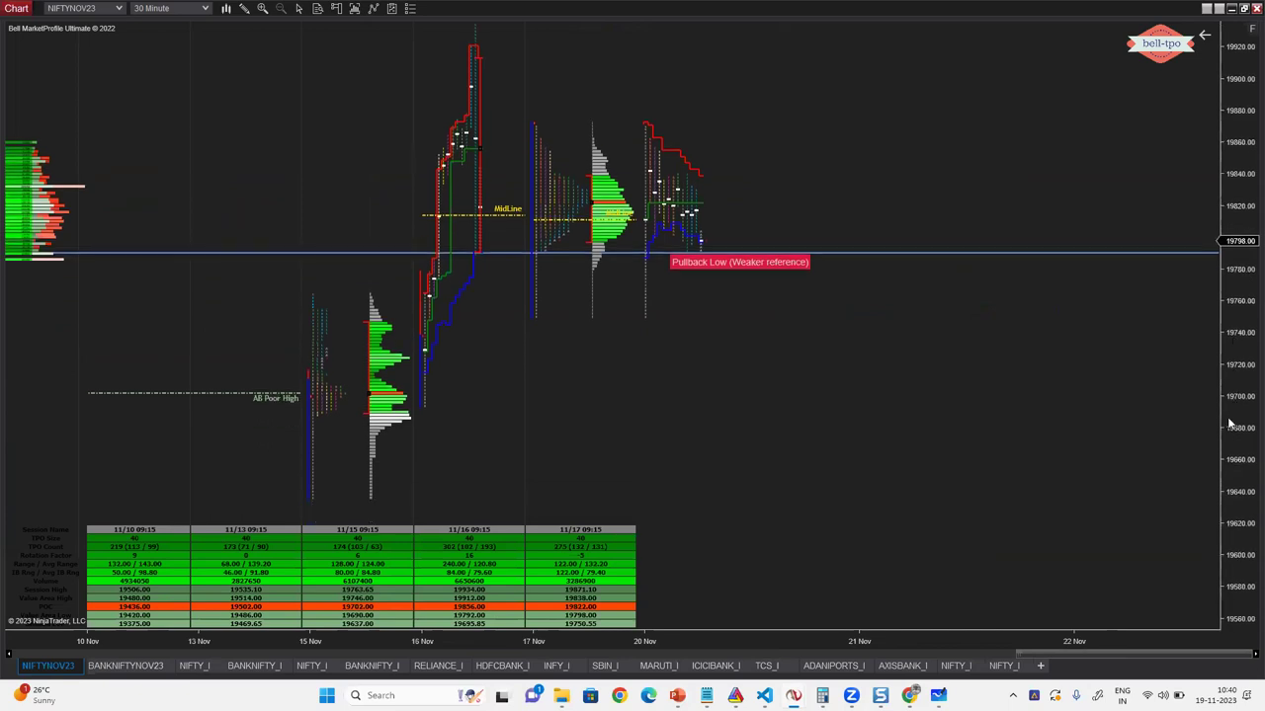
{"action": "scroll", "coordinate": [1239, 283], "scroll_direction": "down", "scroll_amount": 4}
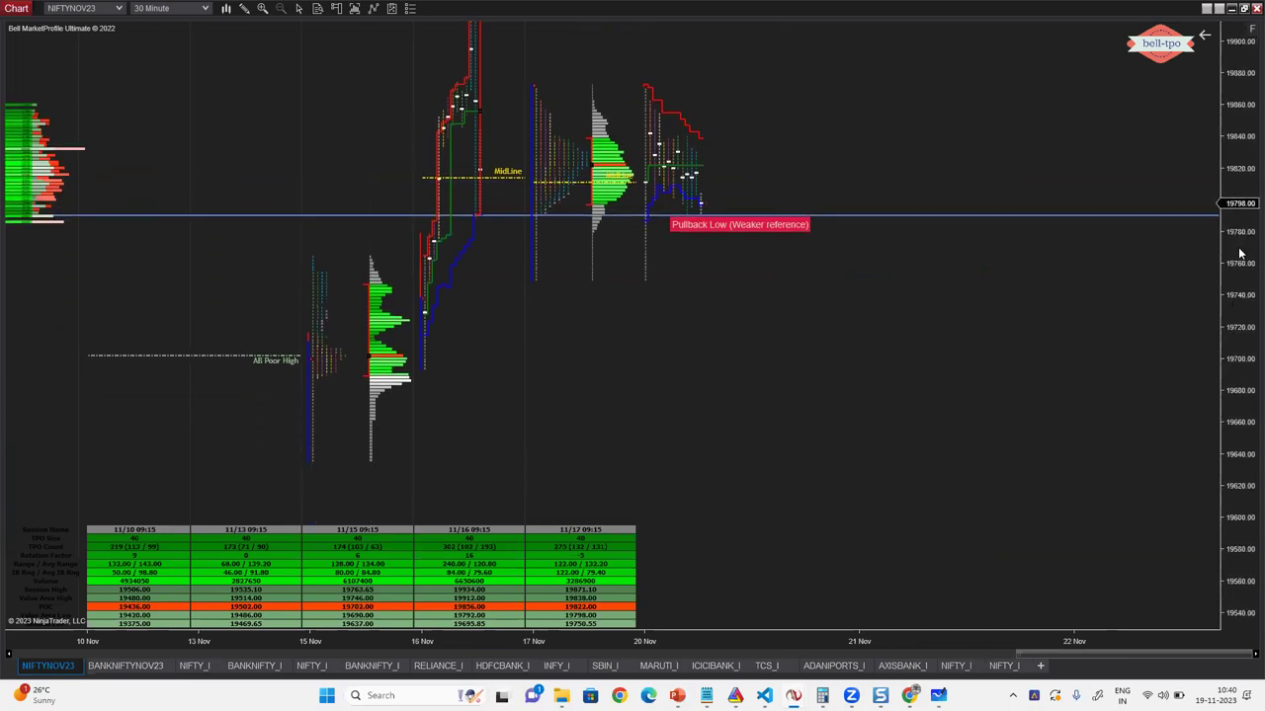
{"action": "scroll", "coordinate": [1240, 257], "scroll_direction": "down", "scroll_amount": 20}
{"action": "scroll", "coordinate": [1174, 434], "scroll_direction": "down", "scroll_amount": 2}
{"action": "scroll", "coordinate": [1167, 486], "scroll_direction": "down", "scroll_amount": 3}
{"action": "scroll", "coordinate": [1155, 478], "scroll_direction": "down", "scroll_amount": 6}
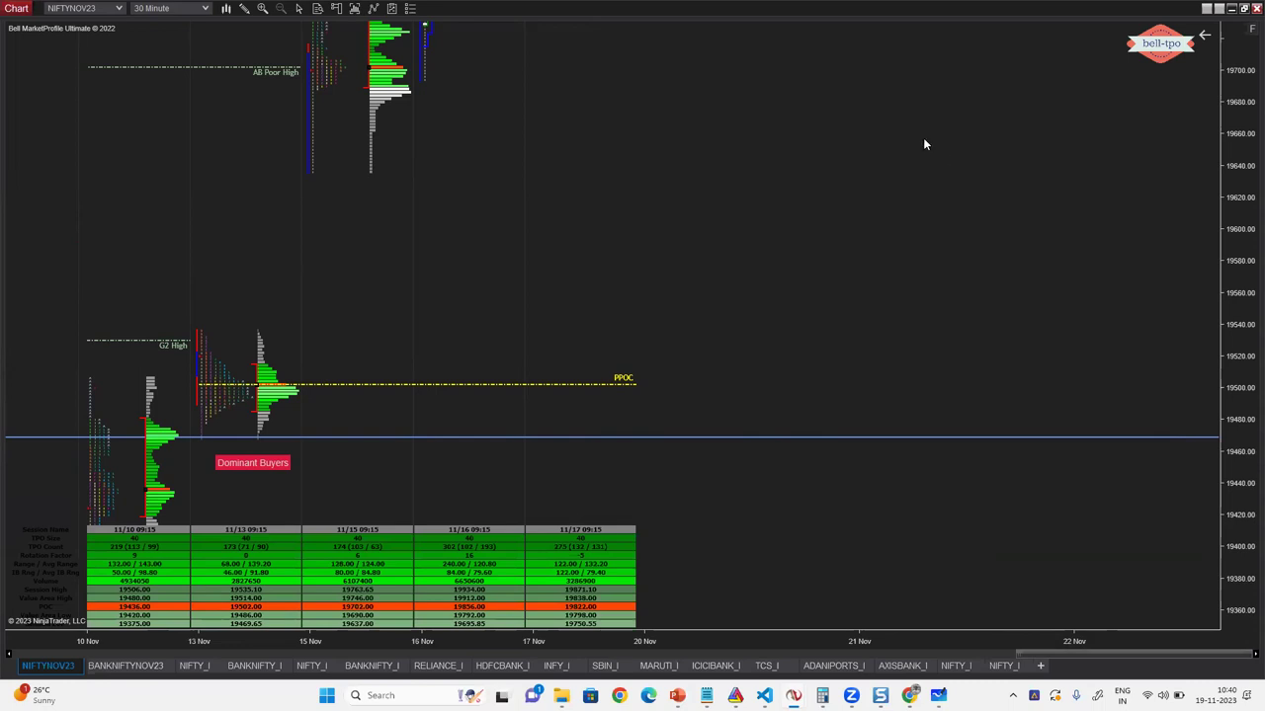
{"action": "left_click", "coordinate": [486, 300]}
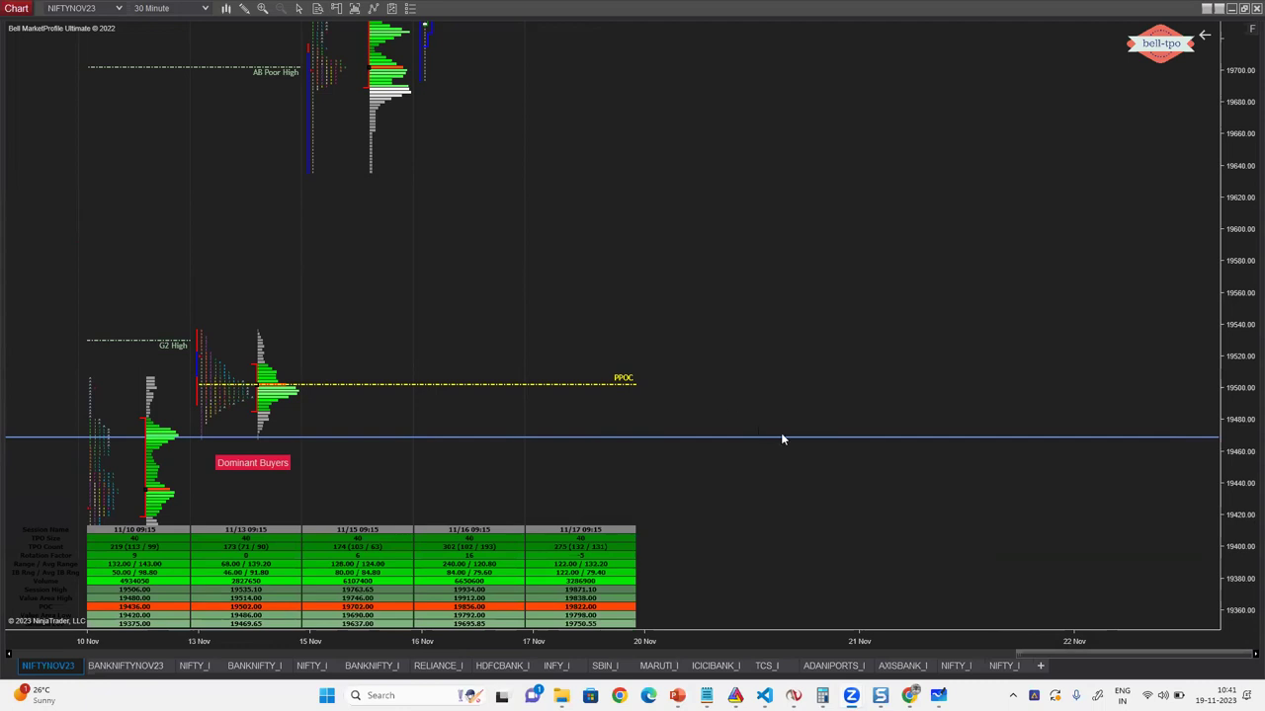
- Switch to the running PowerPoint slide show and advance to the slide listing the Short Term Reference types
{"action": "mouse_move", "coordinate": [909, 695]}
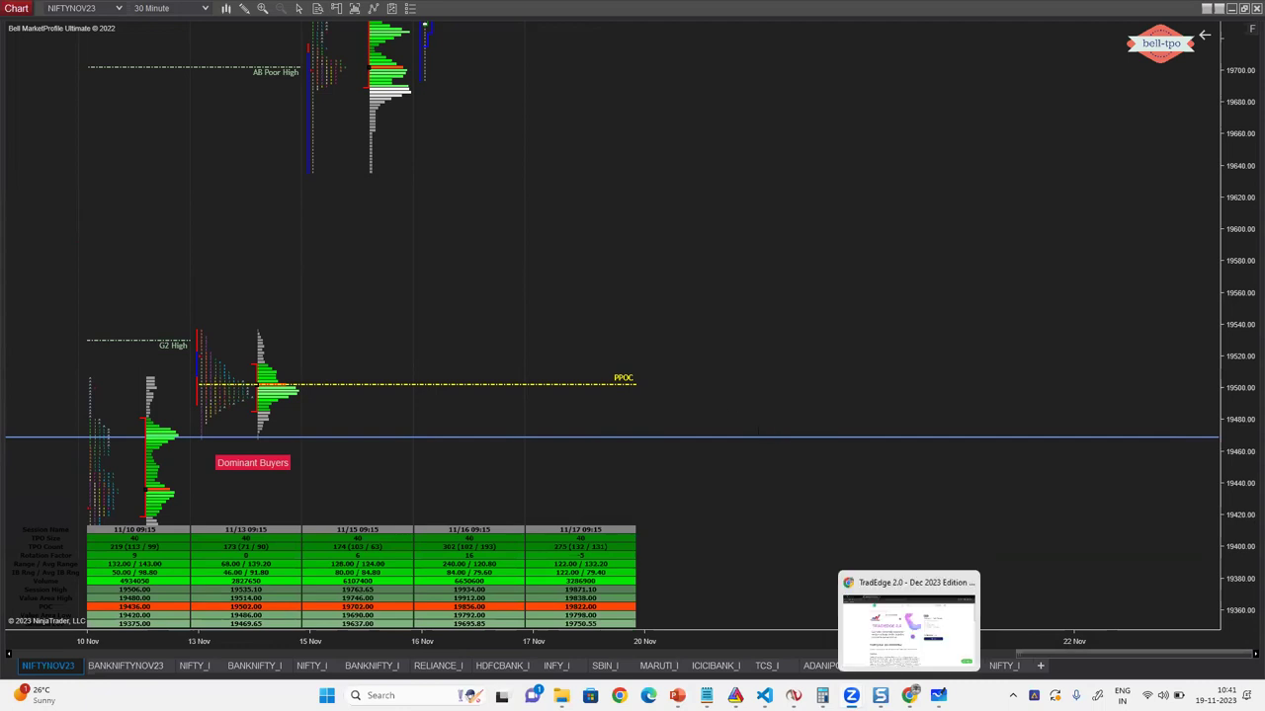
{"action": "mouse_move", "coordinate": [677, 695]}
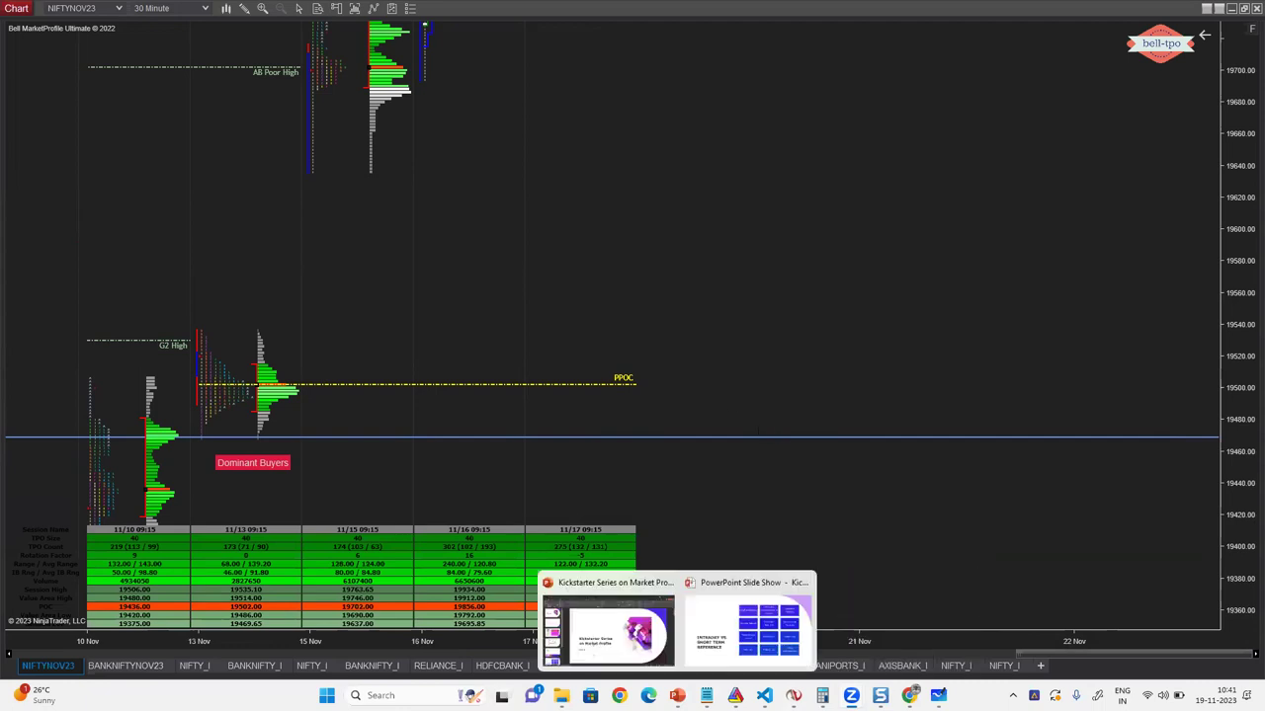
{"action": "left_click", "coordinate": [707, 652]}
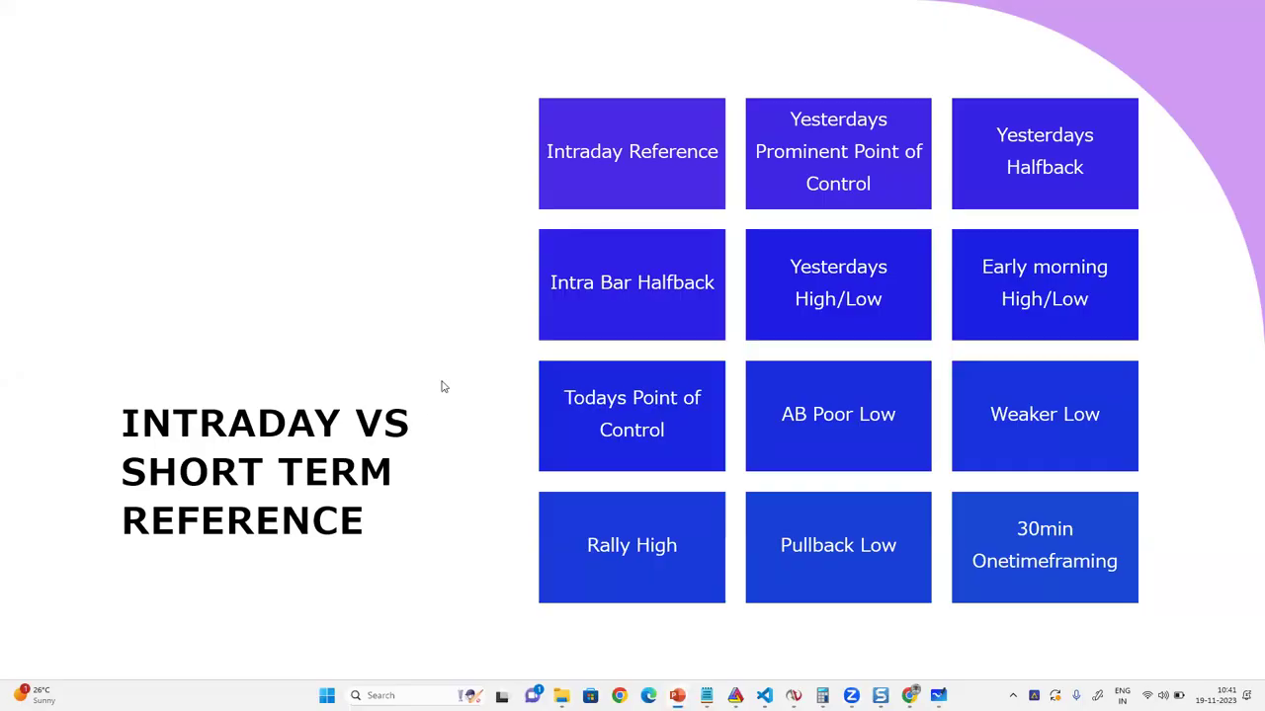
{"action": "key", "text": "Right"}
{"action": "key", "text": "Right"}
{"action": "key", "text": "Left"}
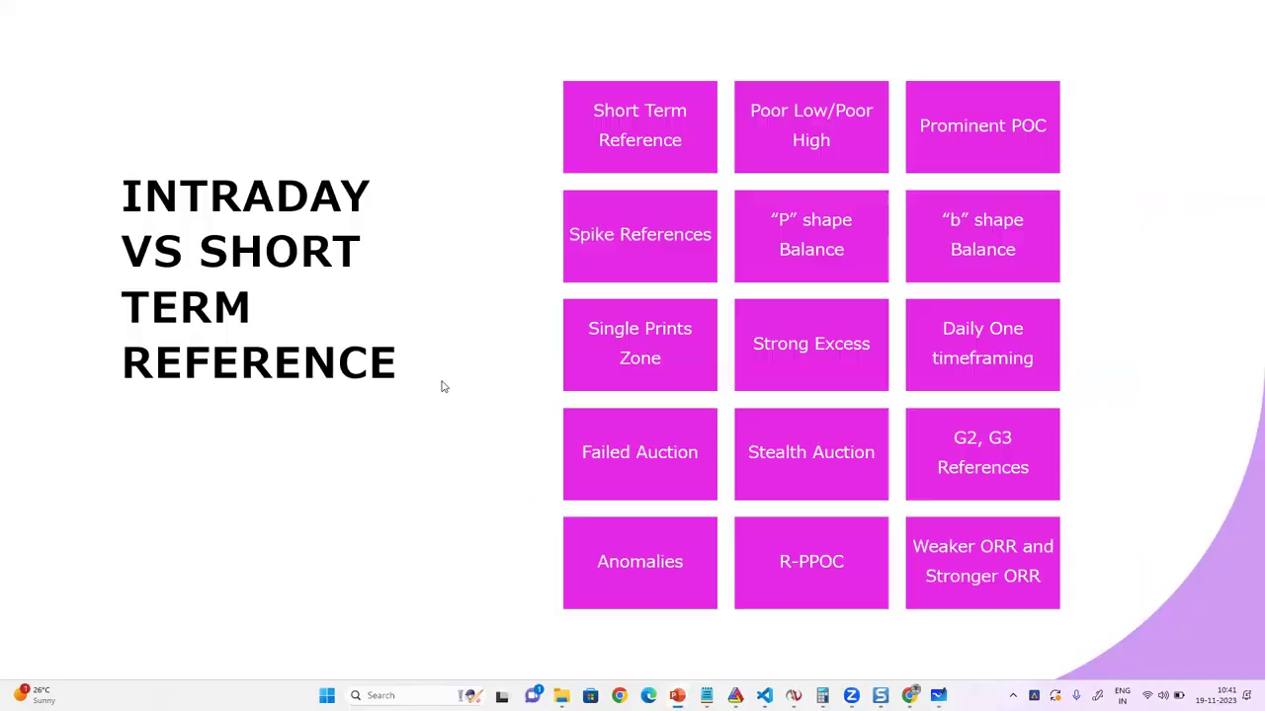